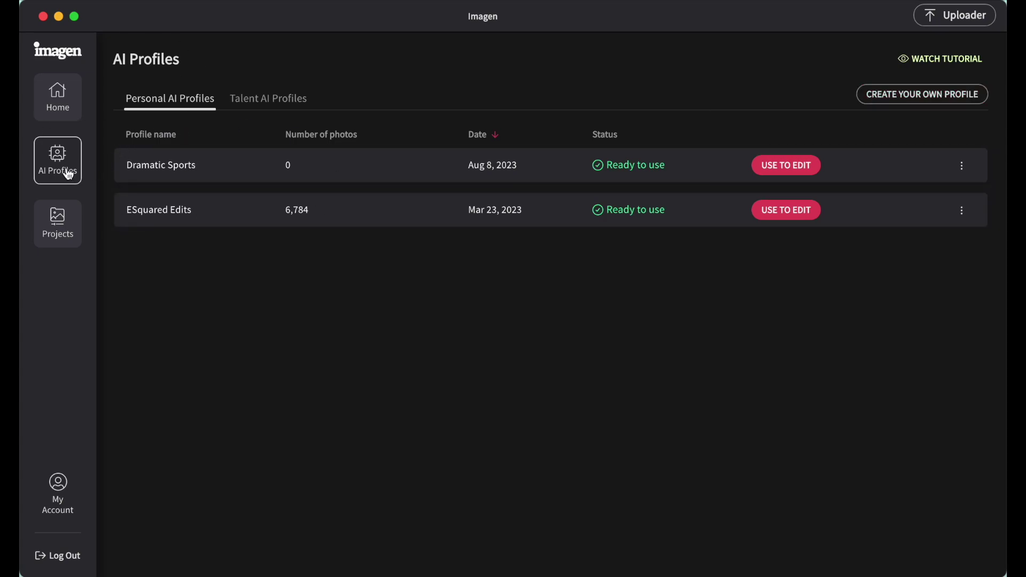
- Open the Create Your Own Profile chooser, dismiss it, then reopen it to show Lite and full profile options
left_click(951, 96)
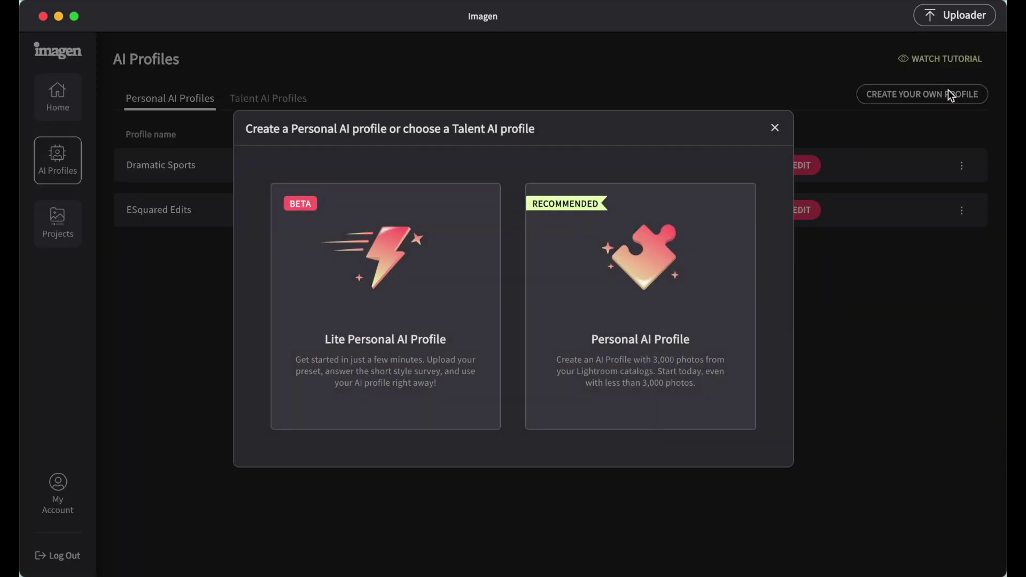
left_click(774, 127)
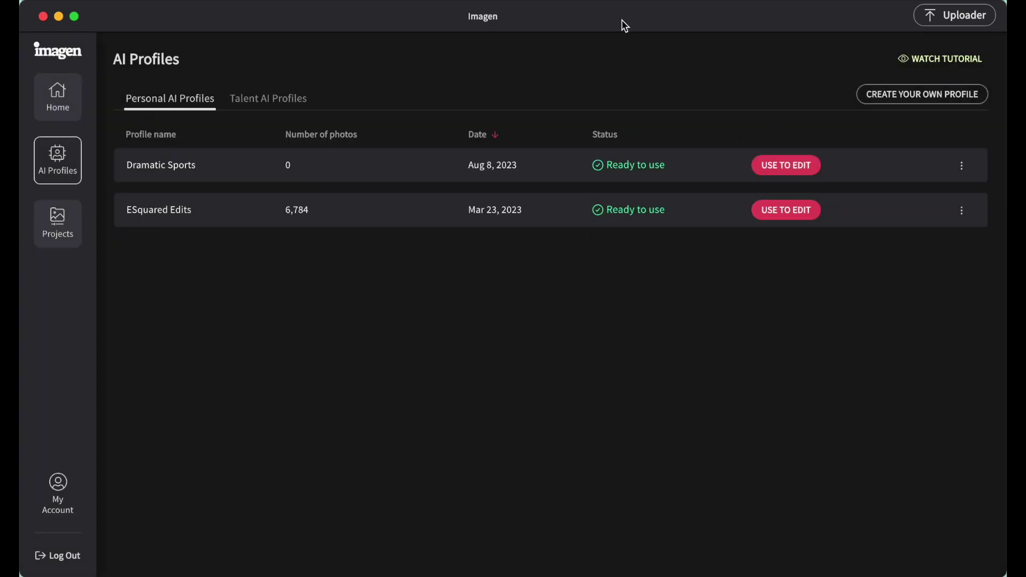
left_click(906, 96)
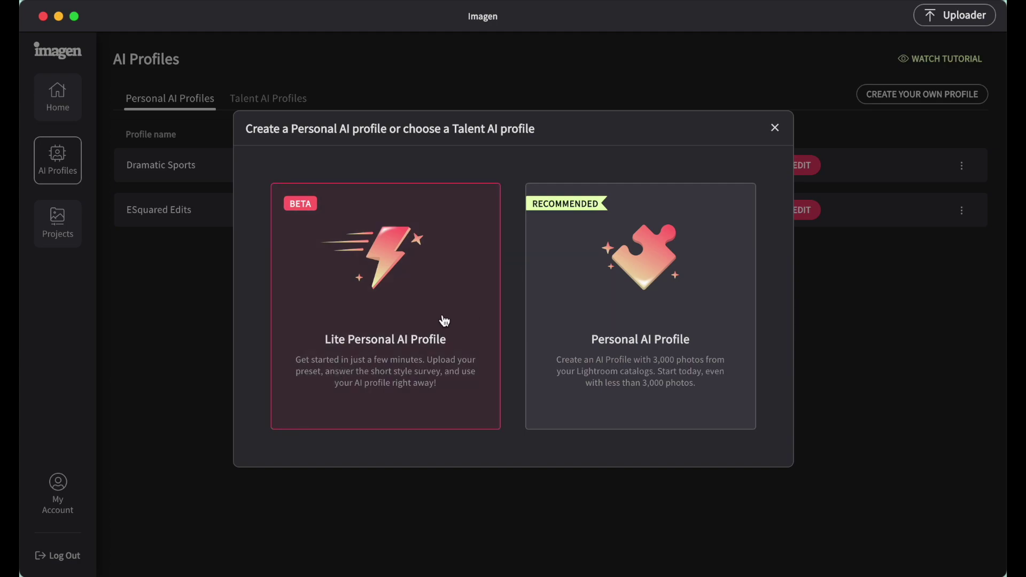
- Start a Lite Personal AI Profile named 'test' using the Dramatic Sports.xmp preset
left_click(407, 359)
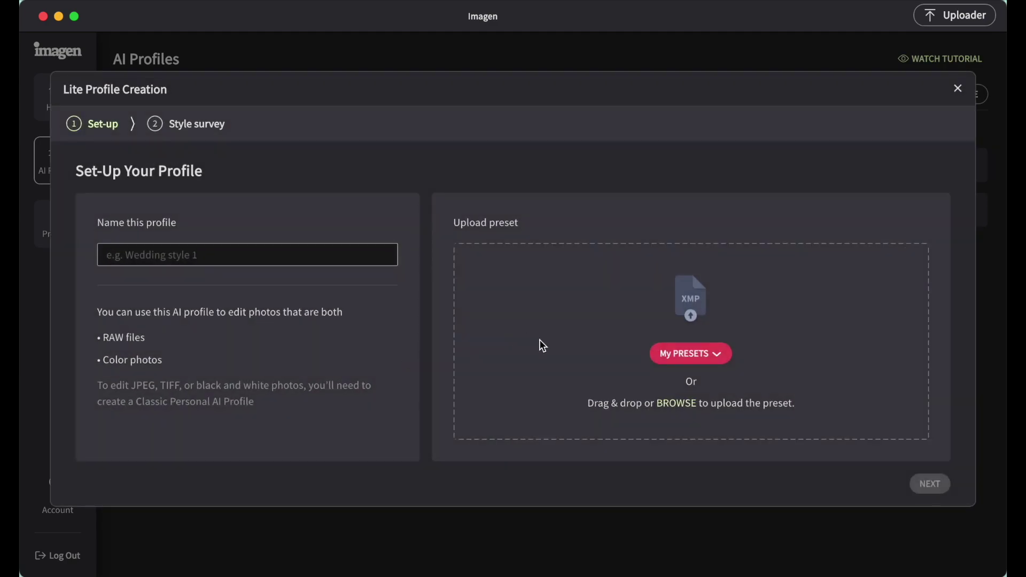
left_click(338, 259)
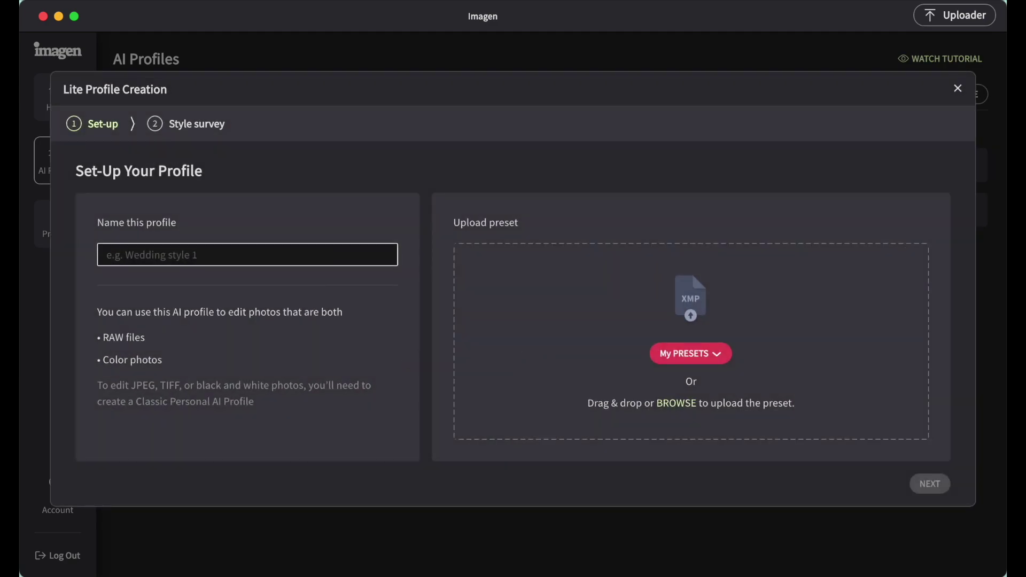
type("test")
left_click(703, 354)
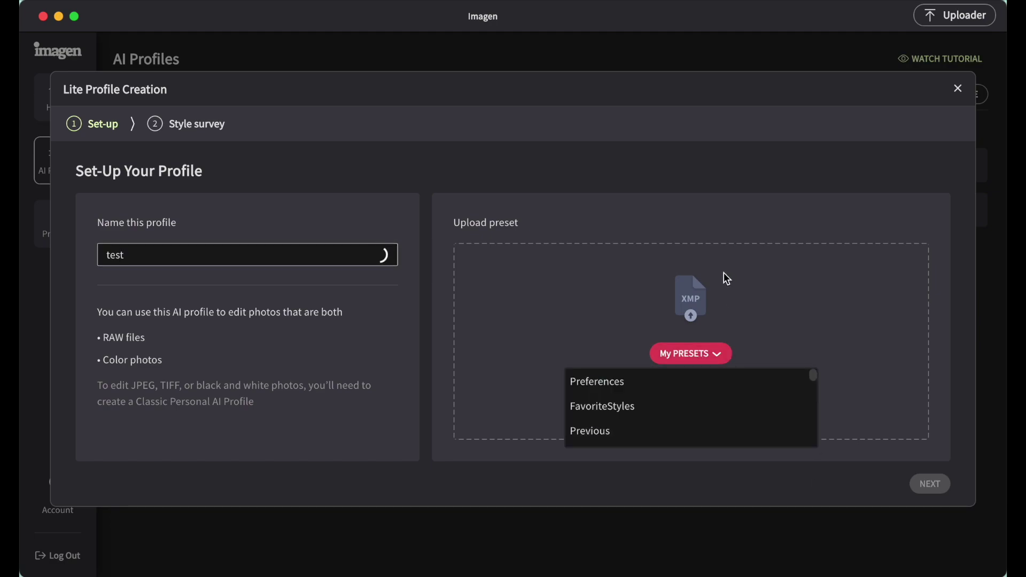
mouse_move(789, 11)
left_mouse_down()
mouse_move(712, 24)
mouse_move(458, 10)
mouse_move(791, 37)
mouse_move(733, 20)
mouse_move(786, 10)
left_mouse_up()
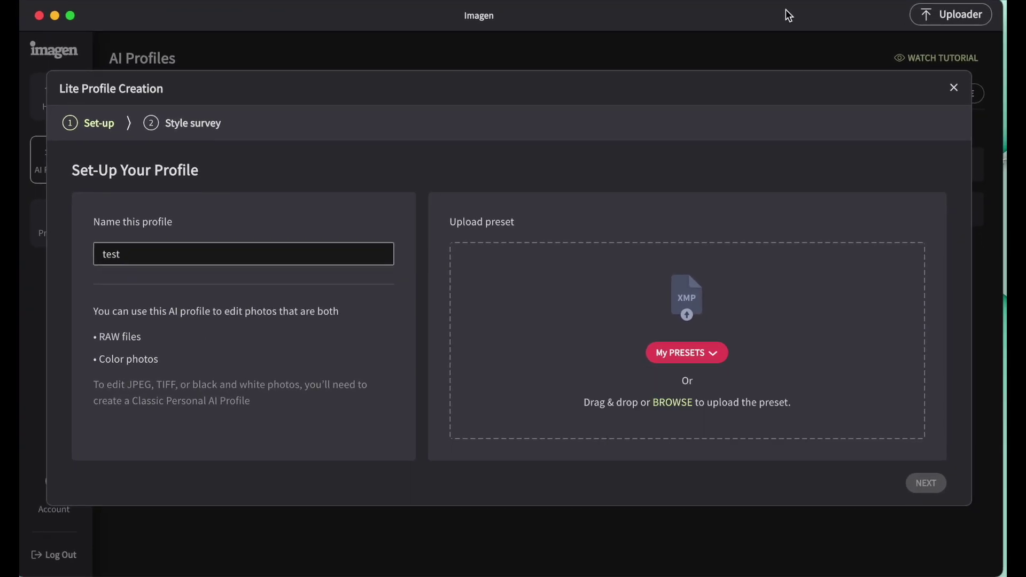
left_click_drag(1004, 225, 681, 354)
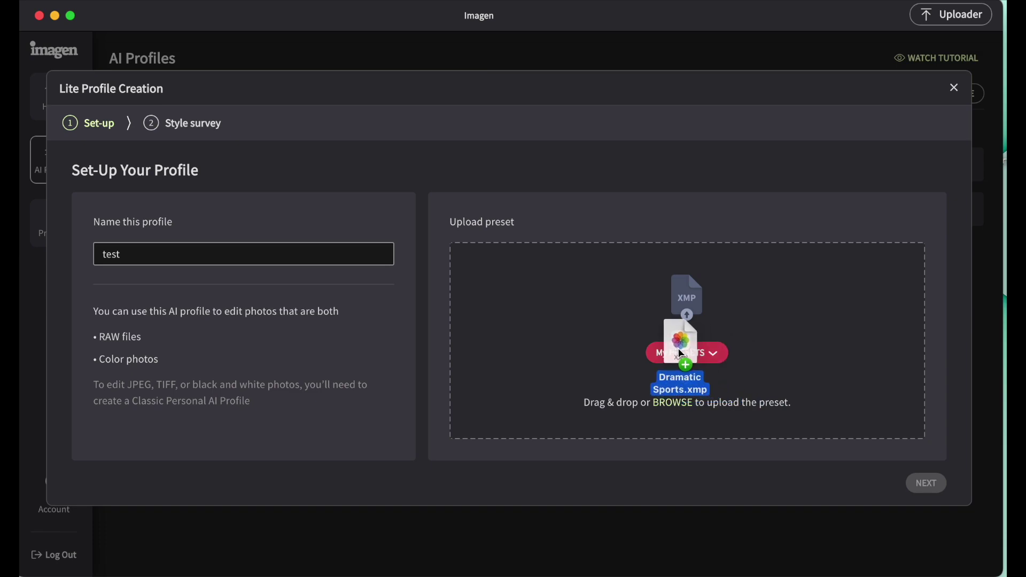
left_click_drag(678, 348, 678, 349)
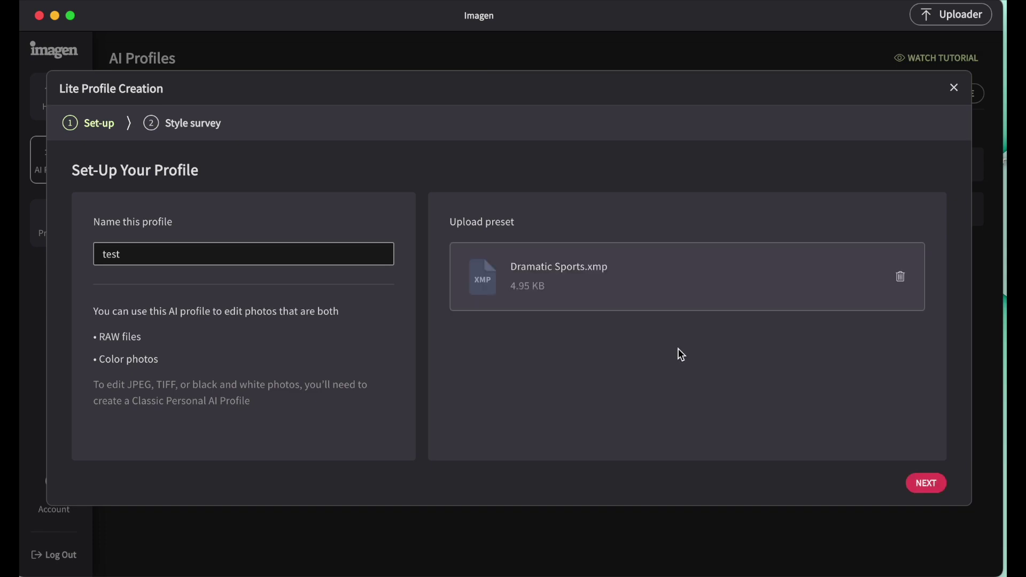
- Continue to the style survey, then quit the wizard without saving
left_click(929, 485)
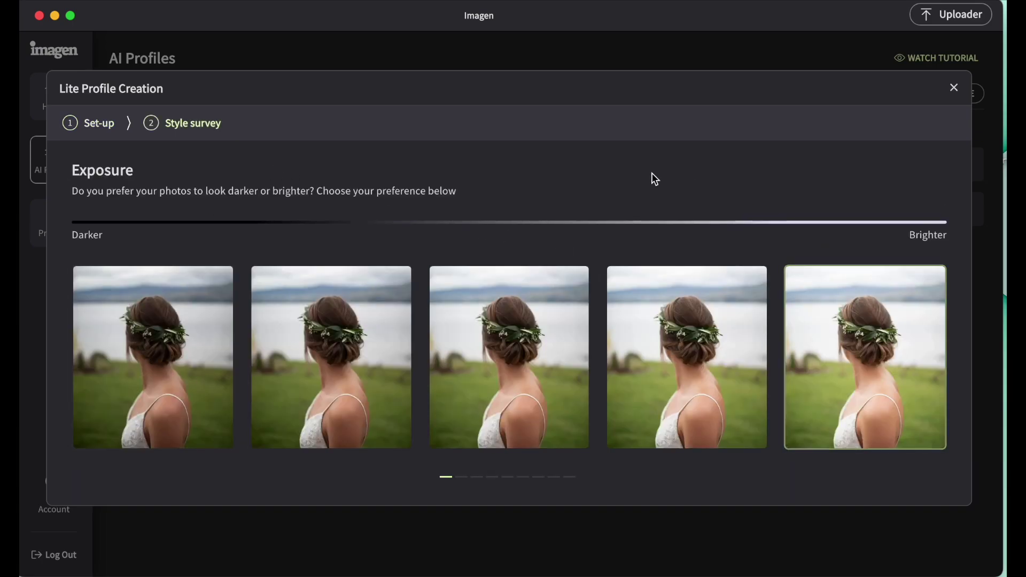
left_click(955, 89)
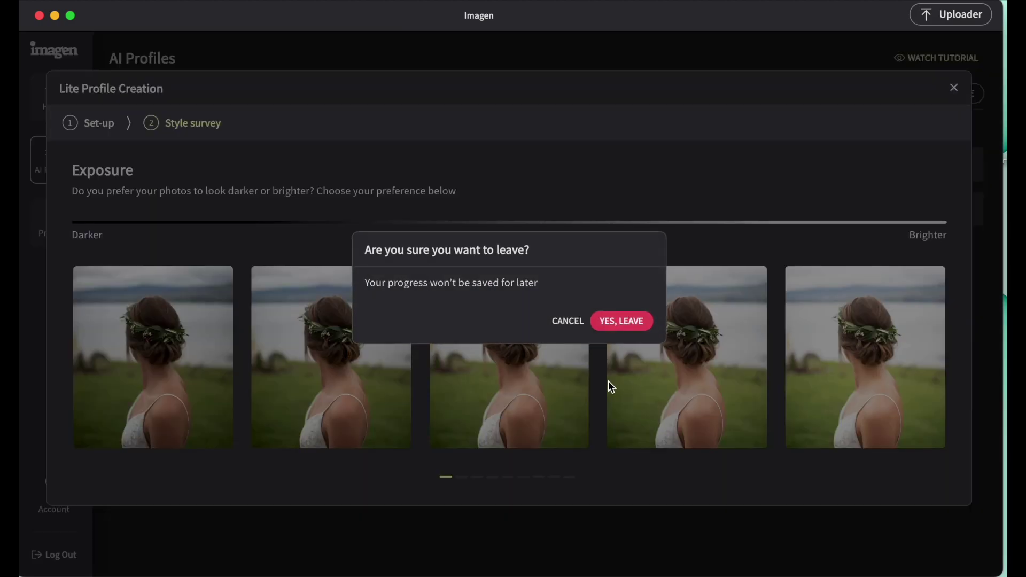
left_click(624, 321)
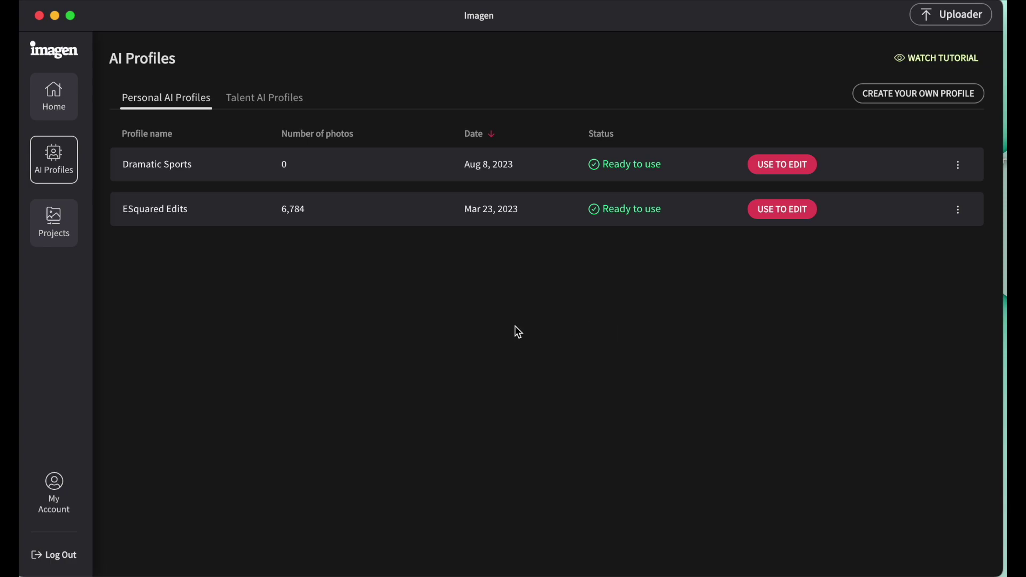
left_click(966, 92)
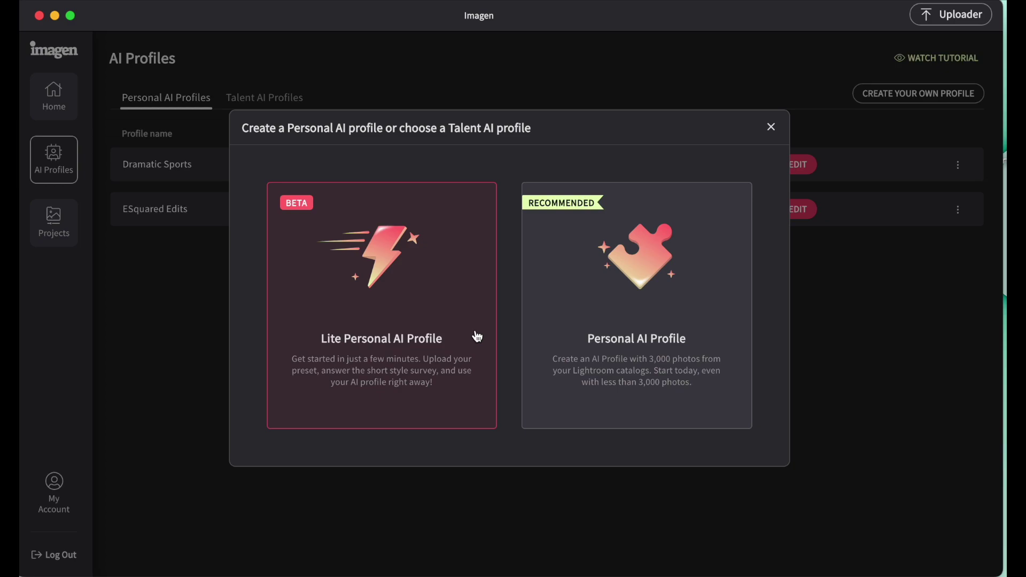
left_click(771, 129)
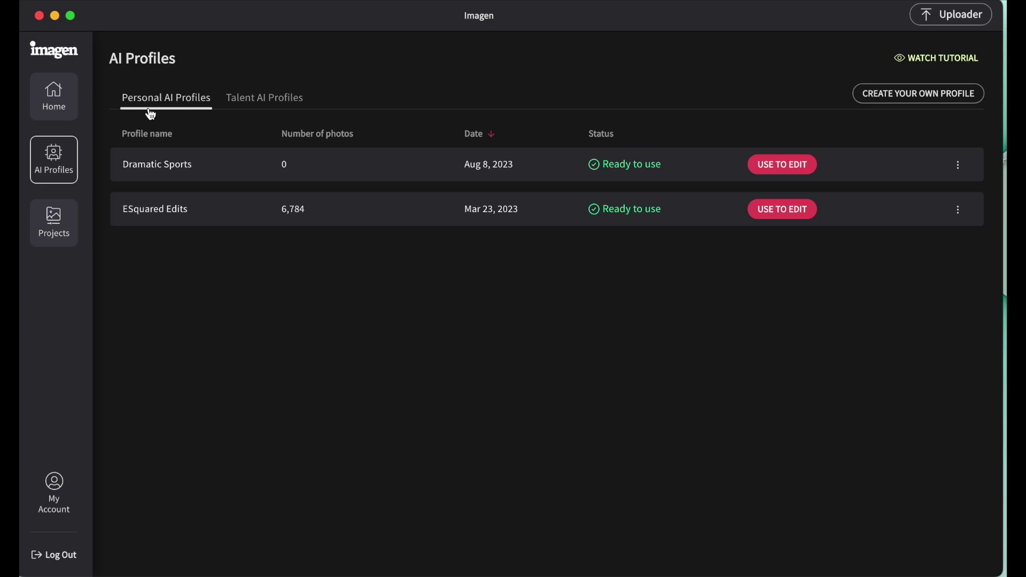
left_click(263, 102)
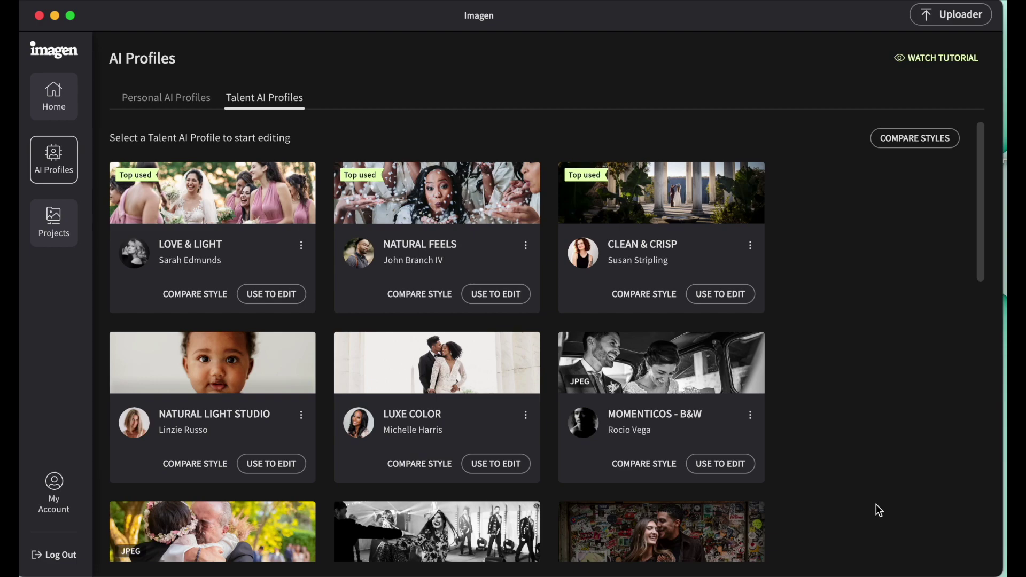
- Scroll down through the Talent AI Profiles cards and back to the top
scroll(876, 505, "down", 15)
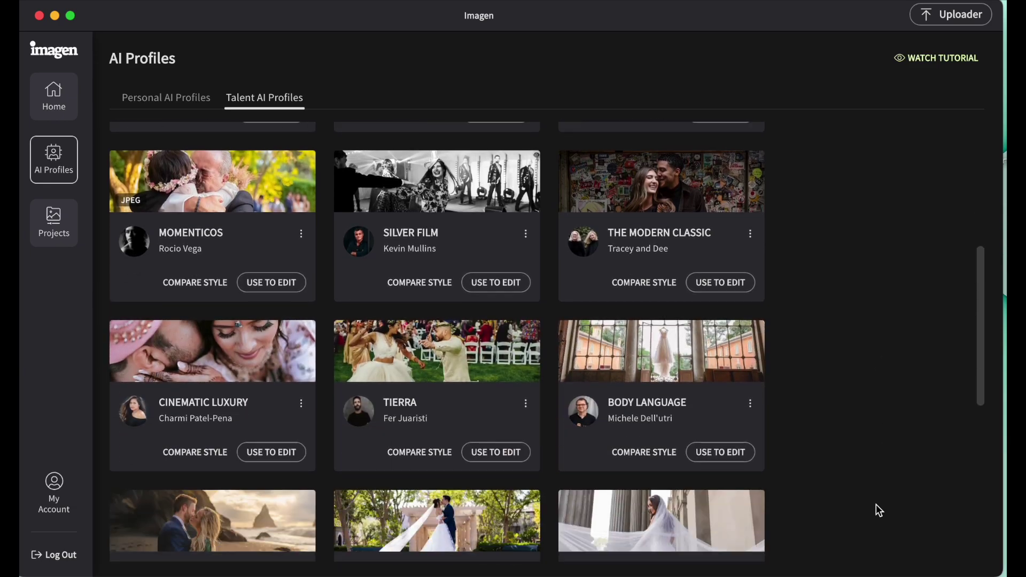
scroll(876, 506, "up", 15)
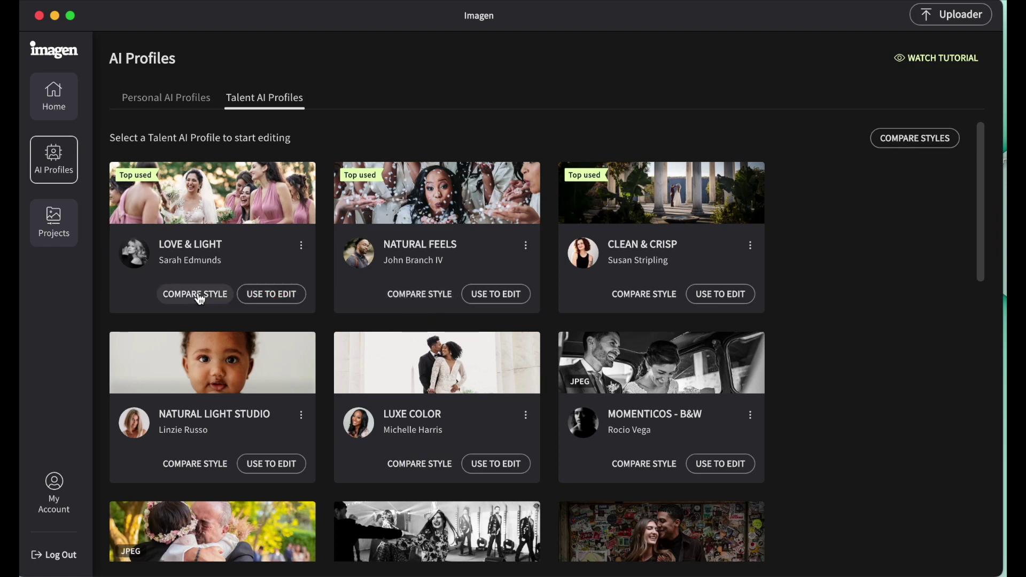
- Compare Natural Feels with the Clean & Crisp, Natural Light Studio and Luxe Color talent styles
left_click(418, 300)
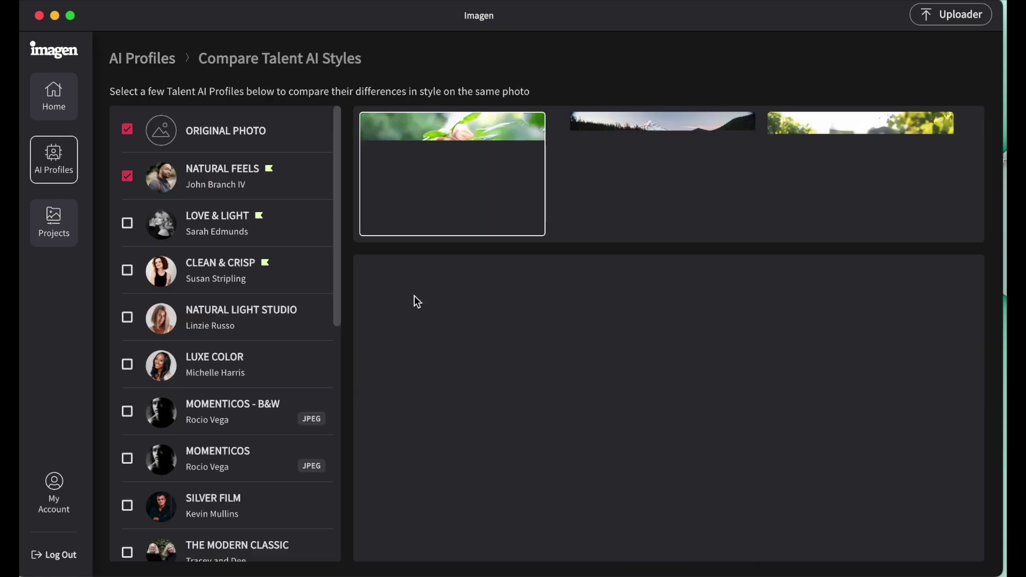
left_click(127, 270)
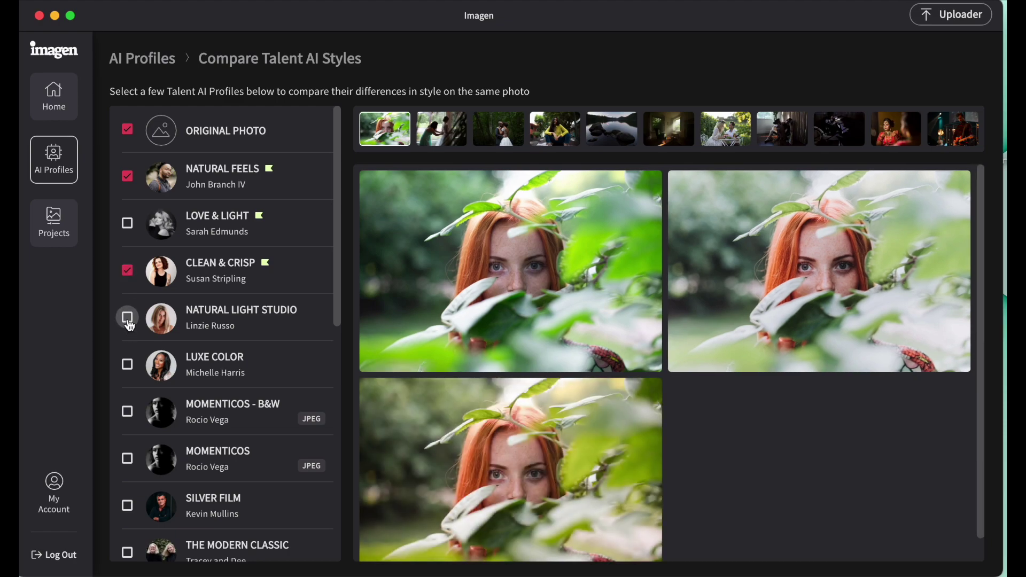
left_click(128, 318)
left_click(127, 365)
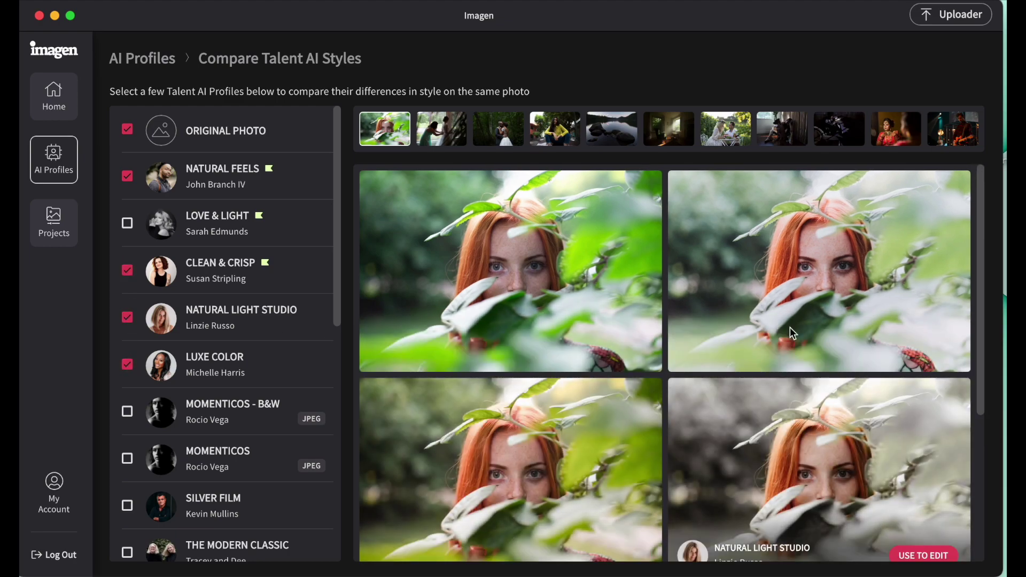
- Preview the compared styles on four sample photos, then return to the AI Profiles list
left_click(559, 142)
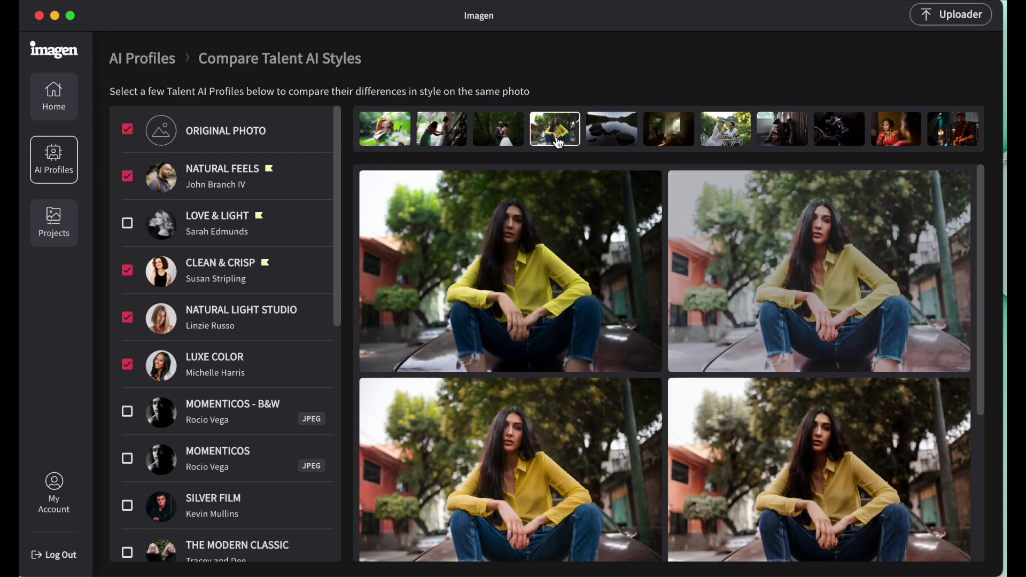
left_click(745, 140)
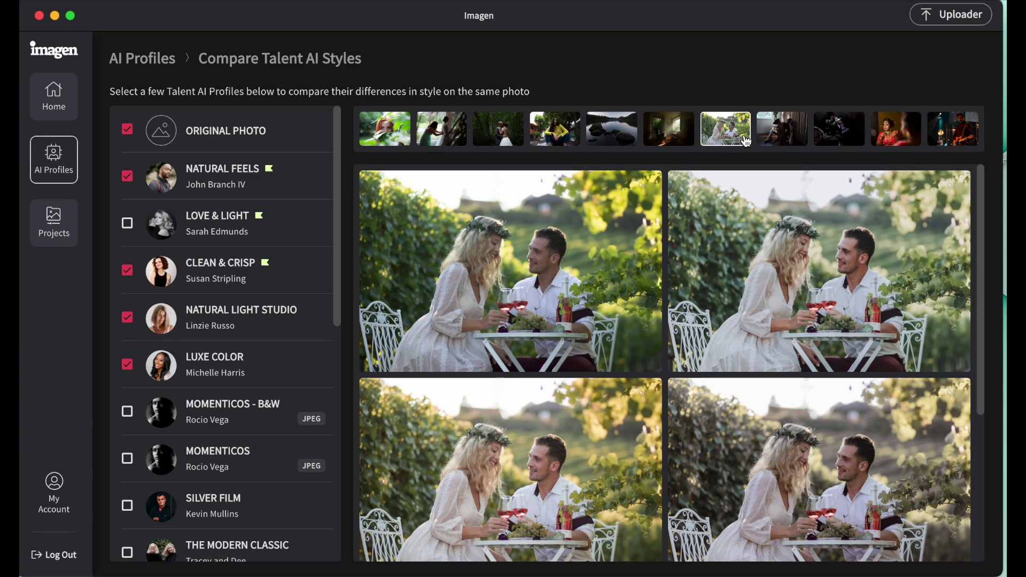
left_click(890, 131)
left_click(837, 135)
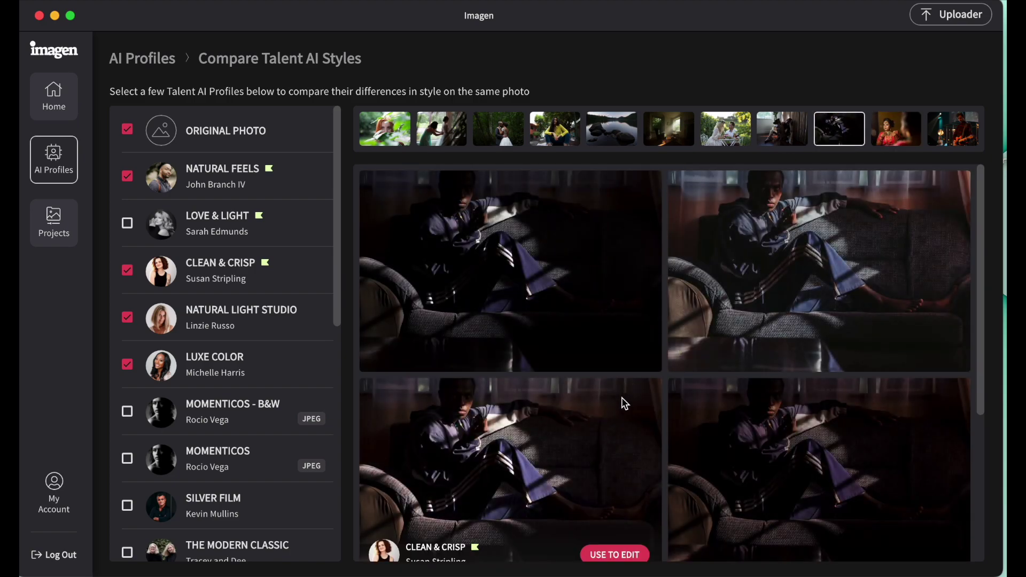
left_click(55, 161)
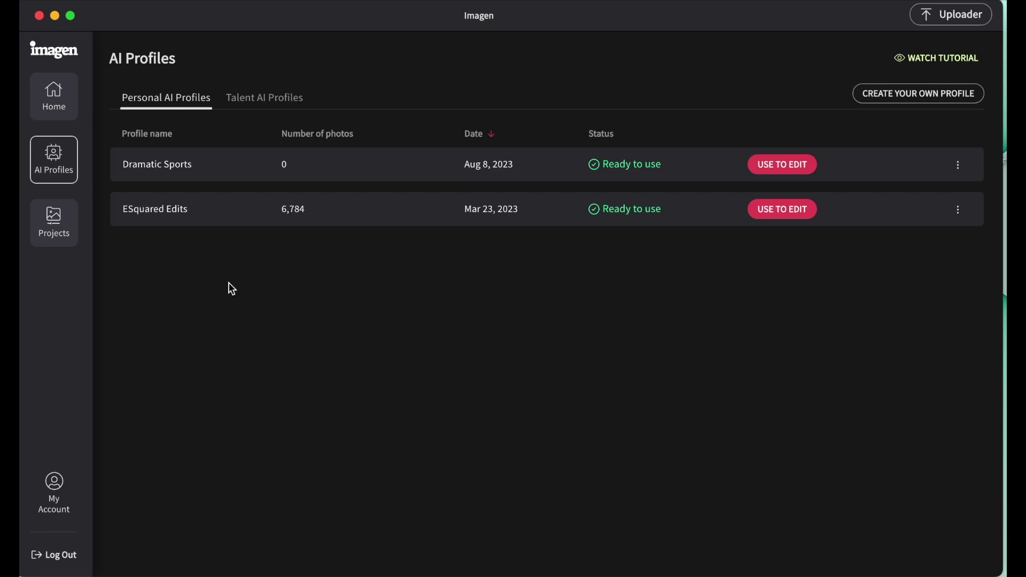
- Check the active projects list in Imagen
left_click(55, 225)
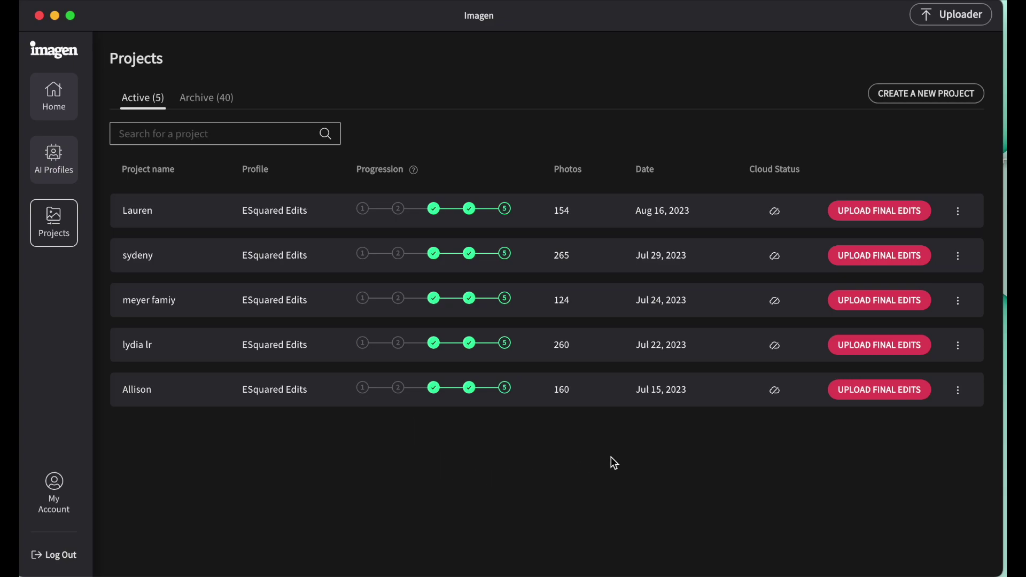
left_click(68, 178)
left_click(55, 227)
- Quit Lightroom Classic, confirming Yes, and bring Imagen back to the front
mouse_move(771, 217)
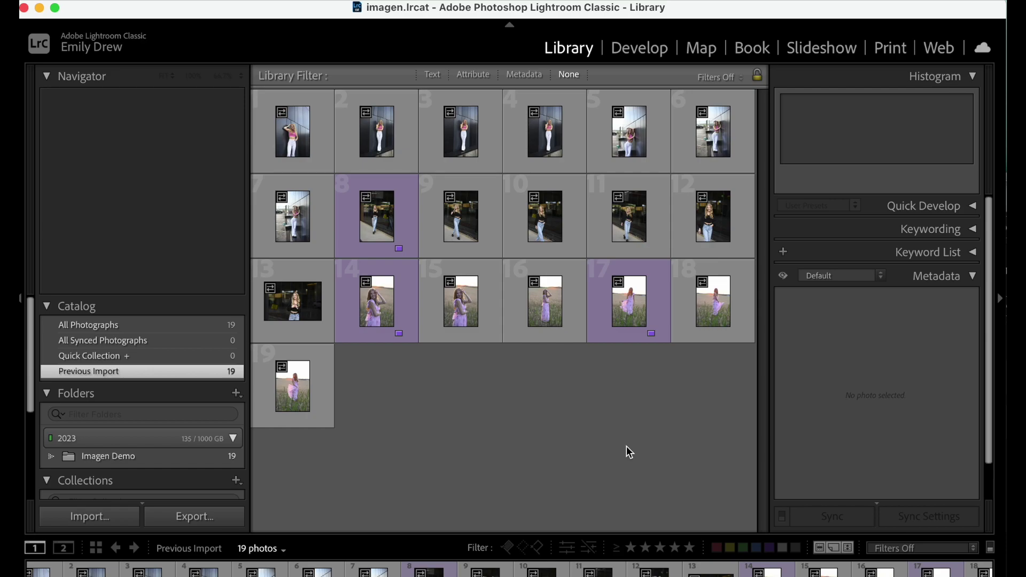
left_click(24, 8)
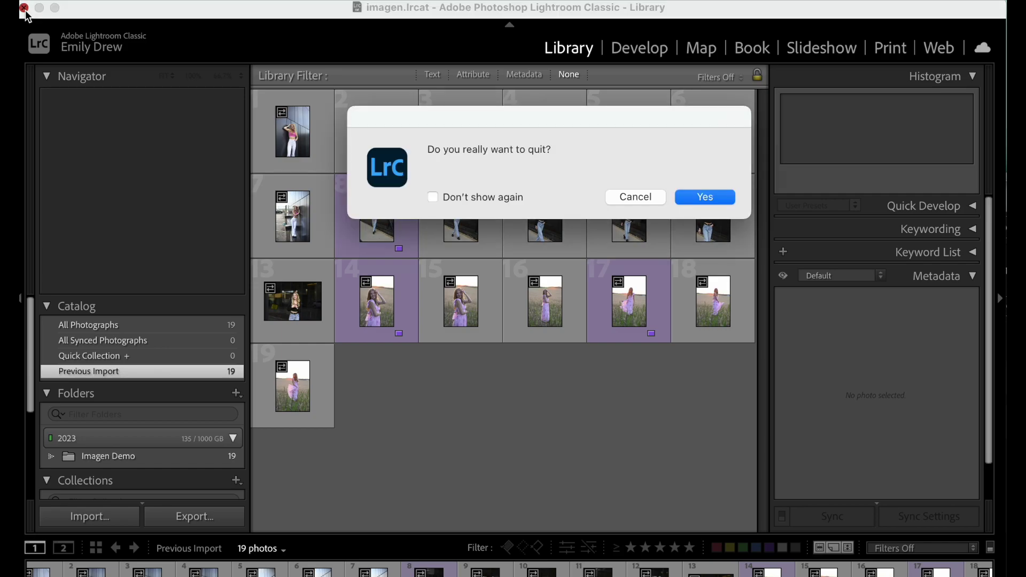
left_click(689, 195)
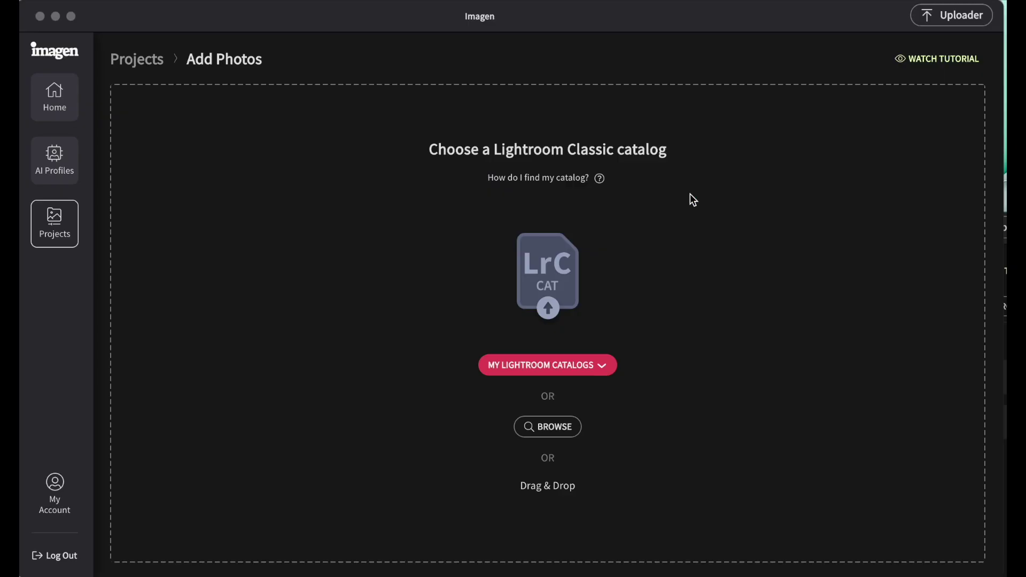
left_click(483, 16)
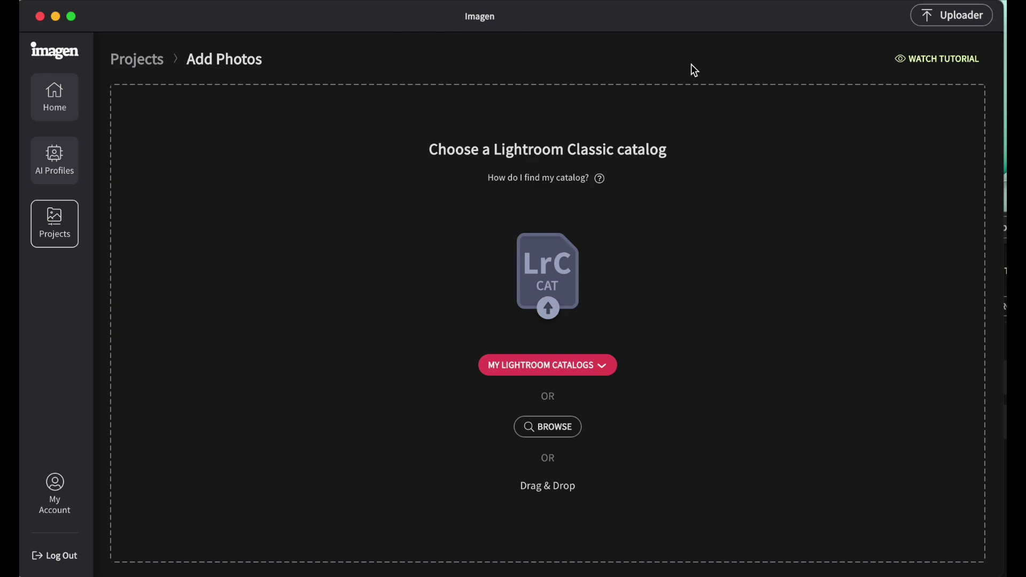
- Go to the Projects list and start creating a new project
left_click(49, 221)
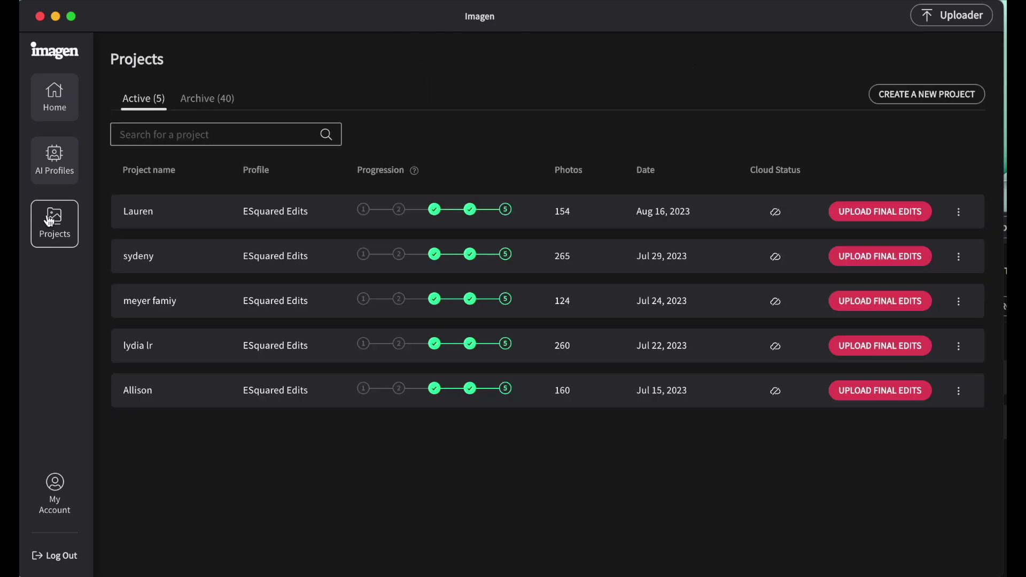
left_click(945, 93)
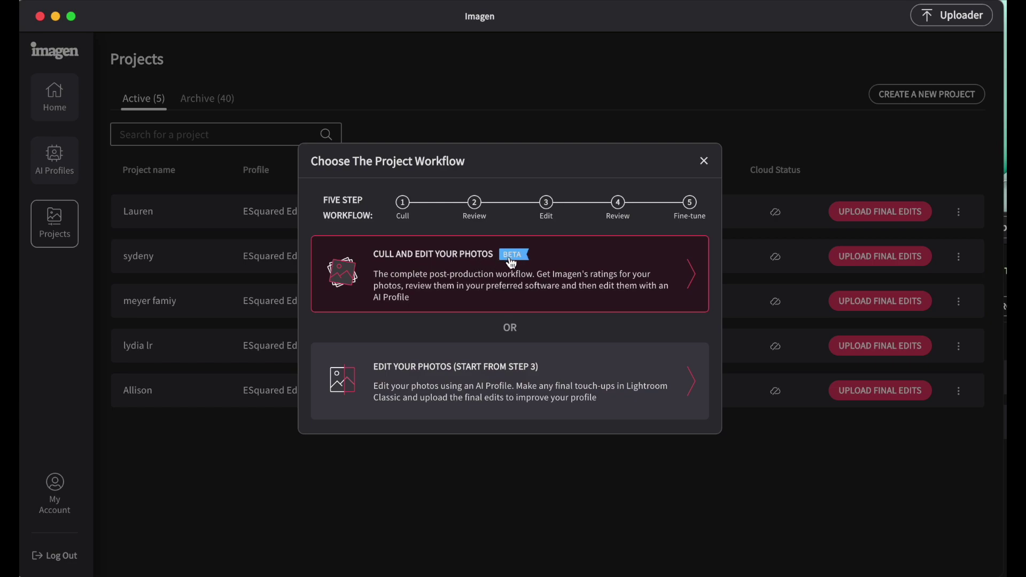
- Choose the Cull and Edit workflow, set Portraits as the photo type, and list recent Lightroom catalogs
left_click(466, 381)
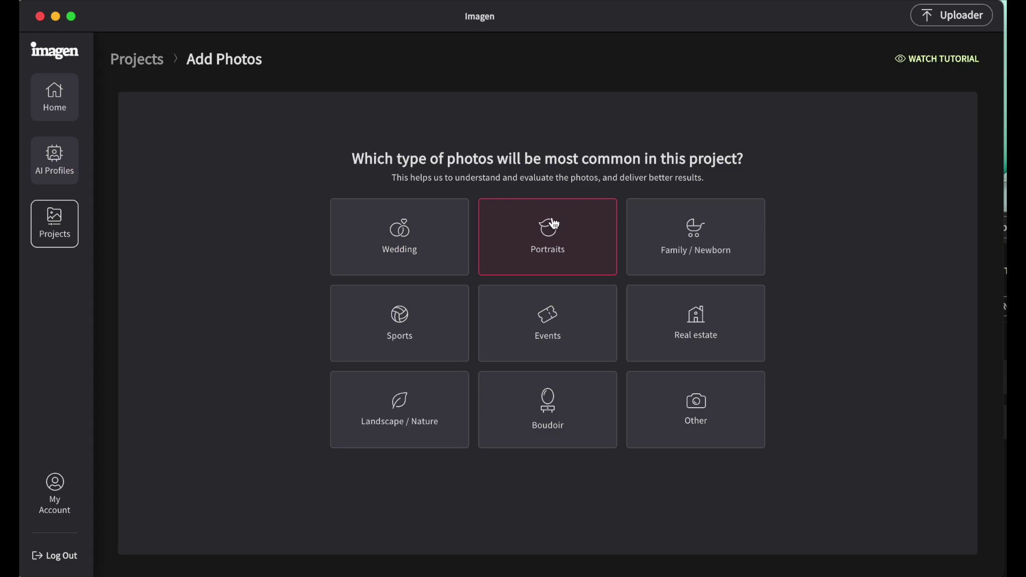
left_click(552, 240)
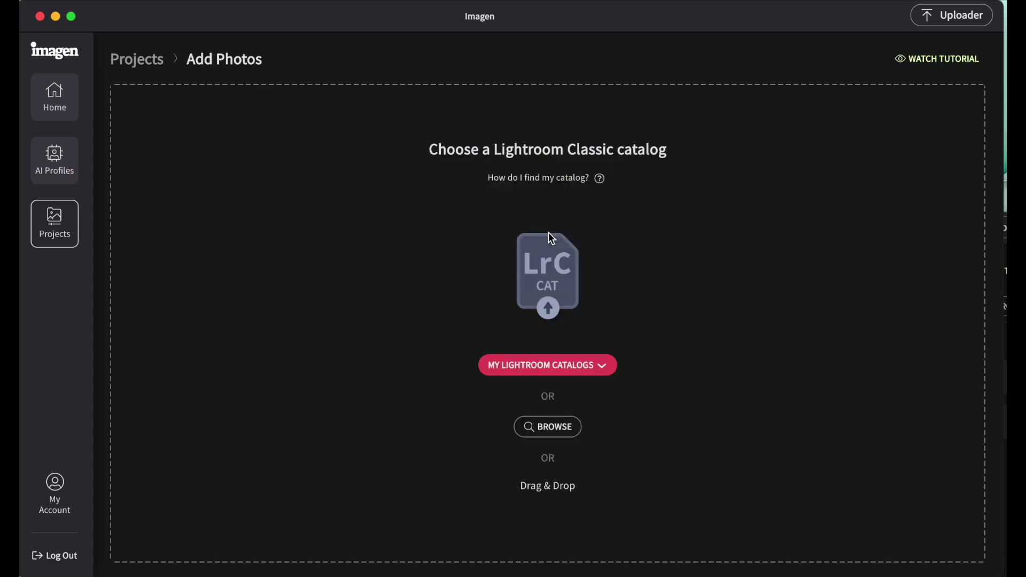
left_click(607, 376)
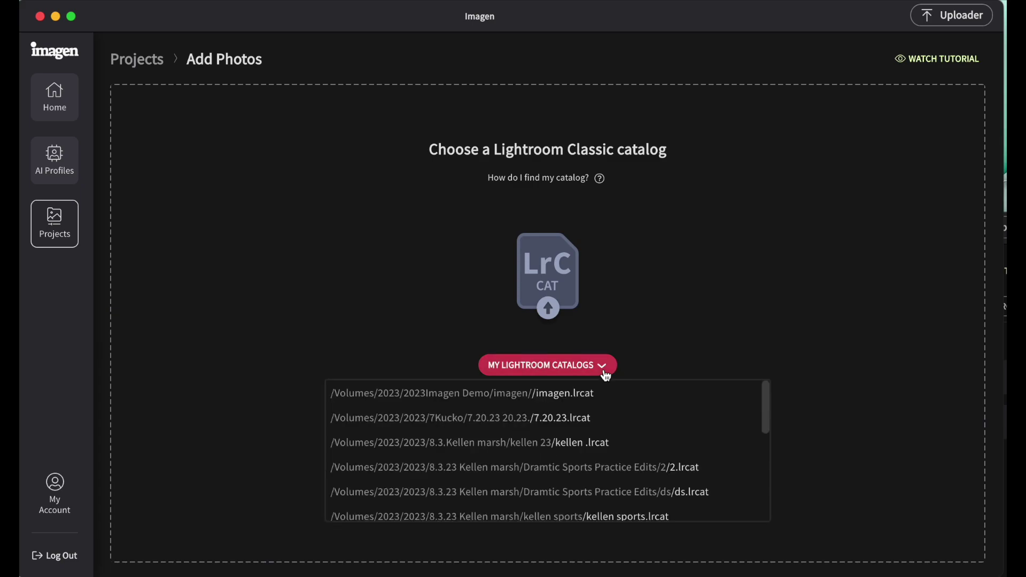
- Use the imagen.lrcat catalog, name the project 'Test Edits', and assign the ESquared Edits profile
left_click(574, 396)
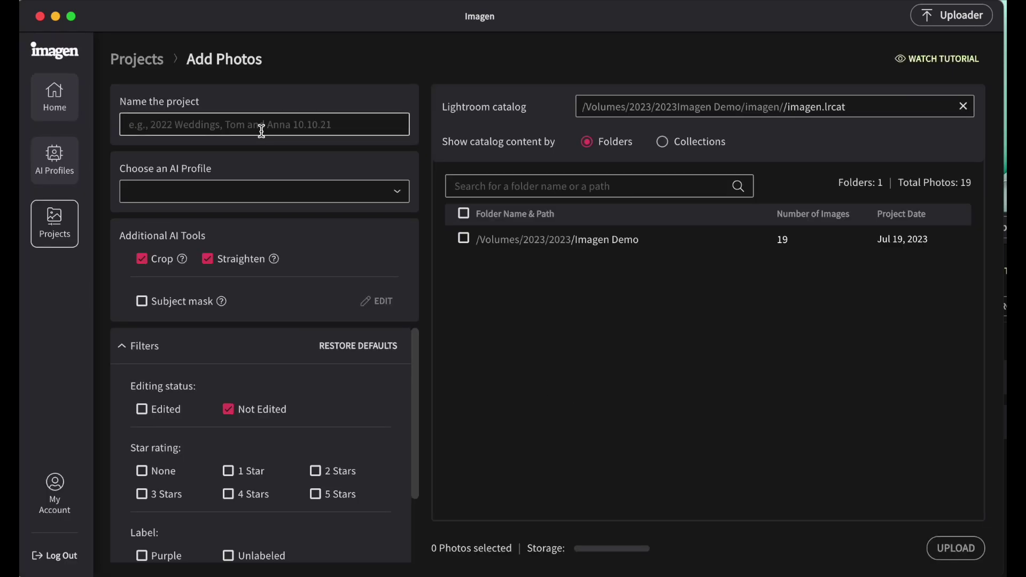
left_click(230, 130)
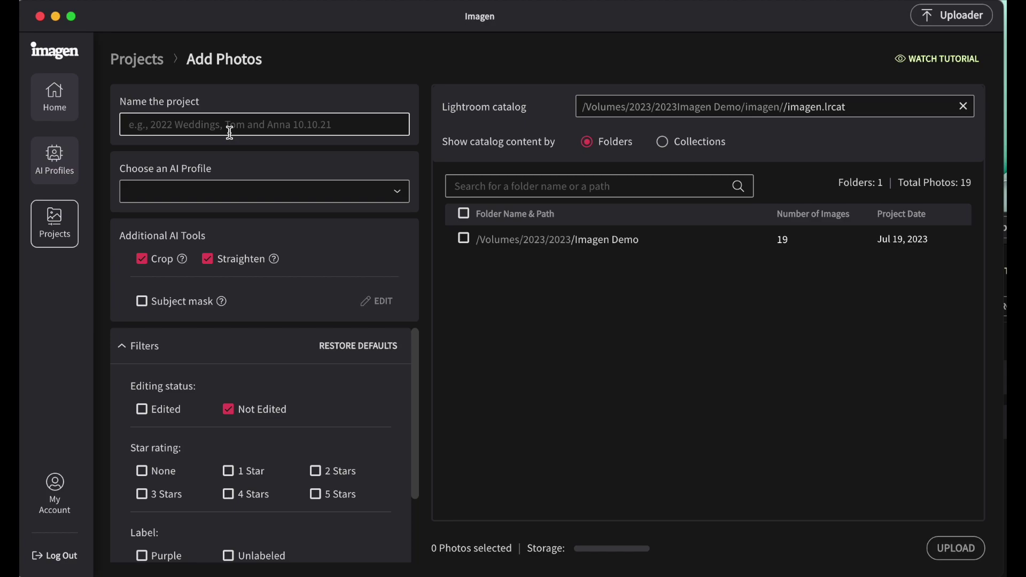
type("Test ")
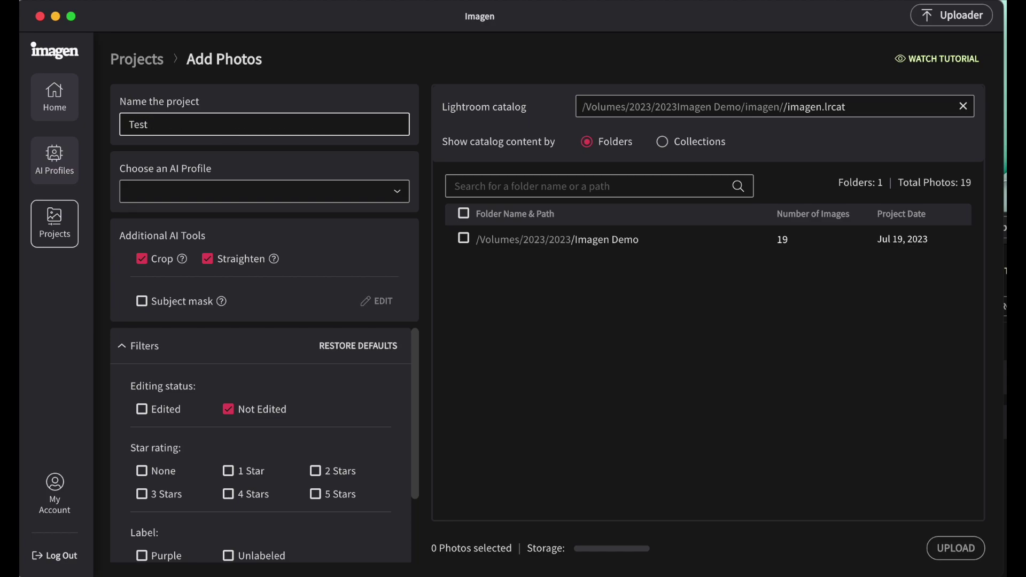
type("Edits")
left_click(398, 195)
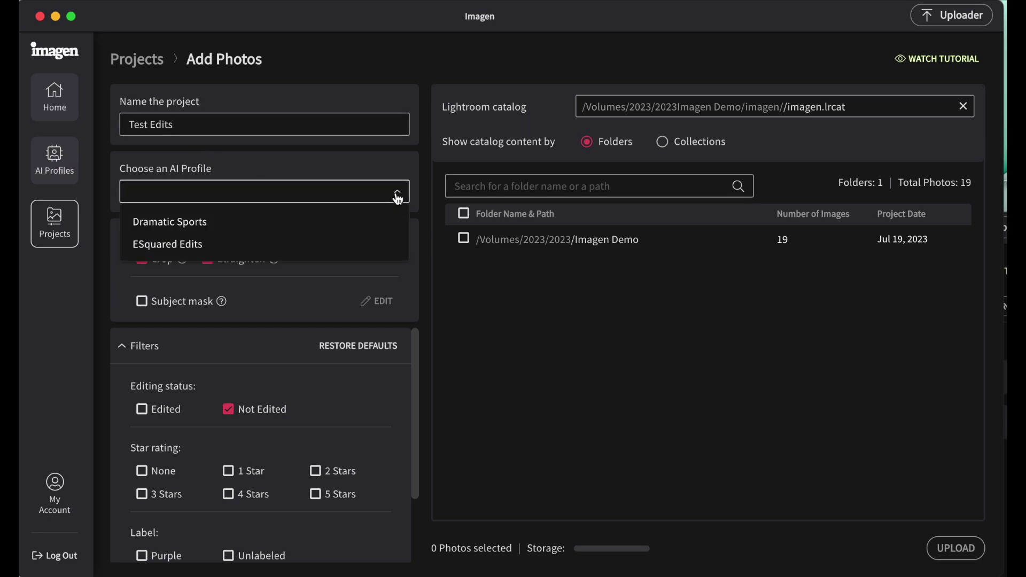
left_click(215, 250)
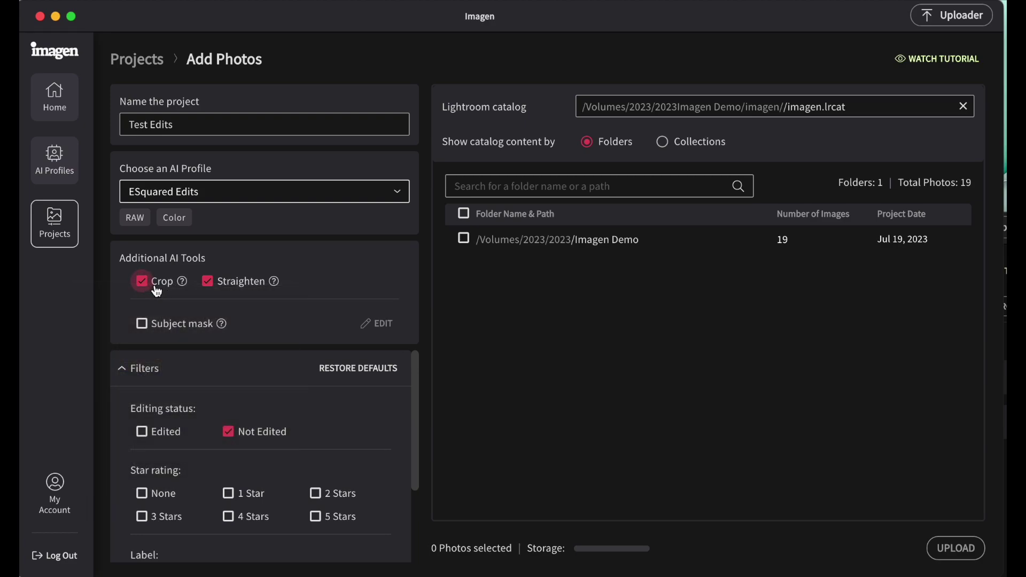
mouse_move(183, 281)
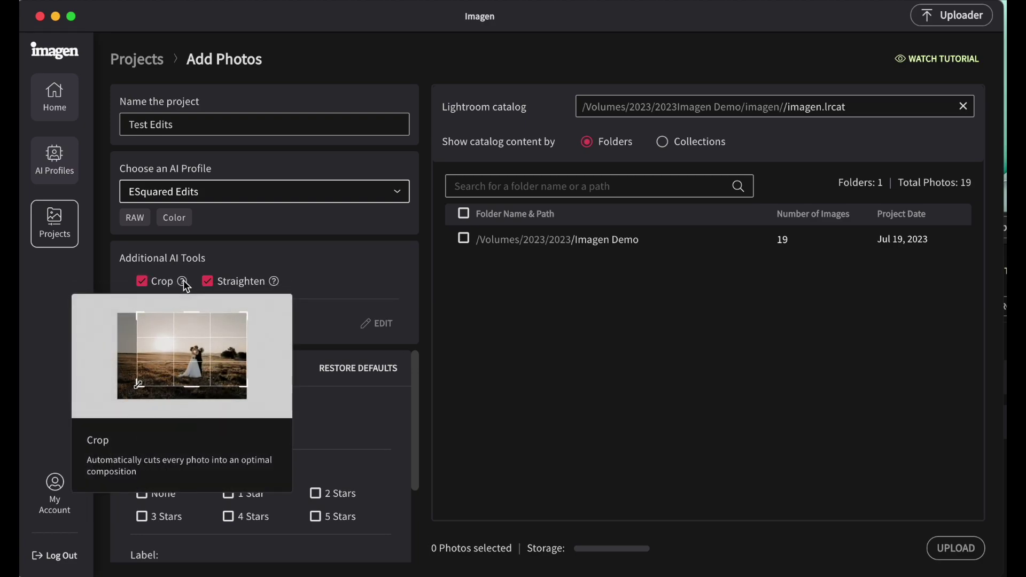
mouse_move(274, 281)
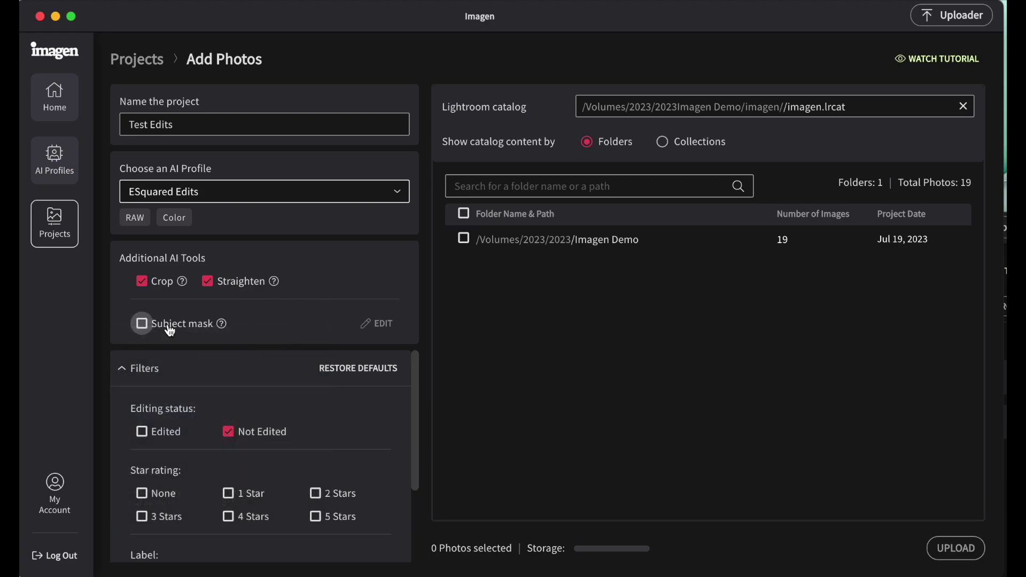
- Select all 19 photos in the Imagen Demo folder and upload them for editing
mouse_move(222, 325)
scroll(265, 481, "down", 3)
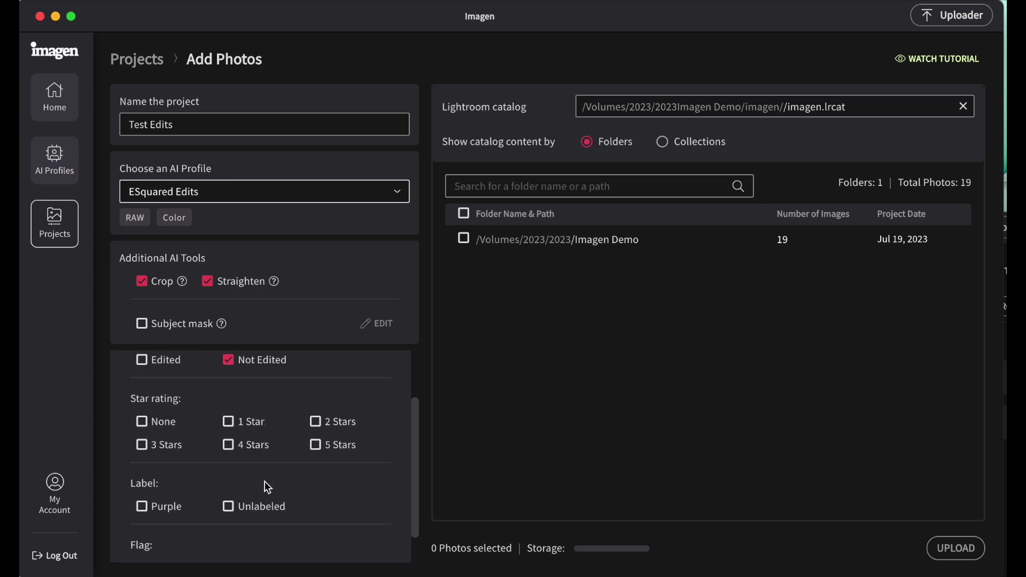
scroll(266, 482, "up", 2)
scroll(265, 481, "down", 4)
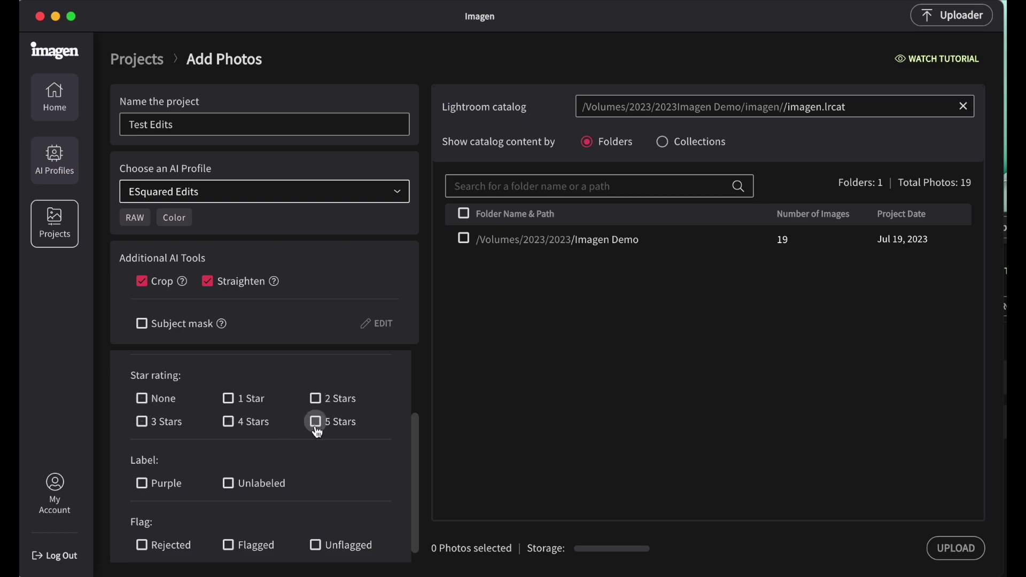
scroll(319, 510, "down", 1)
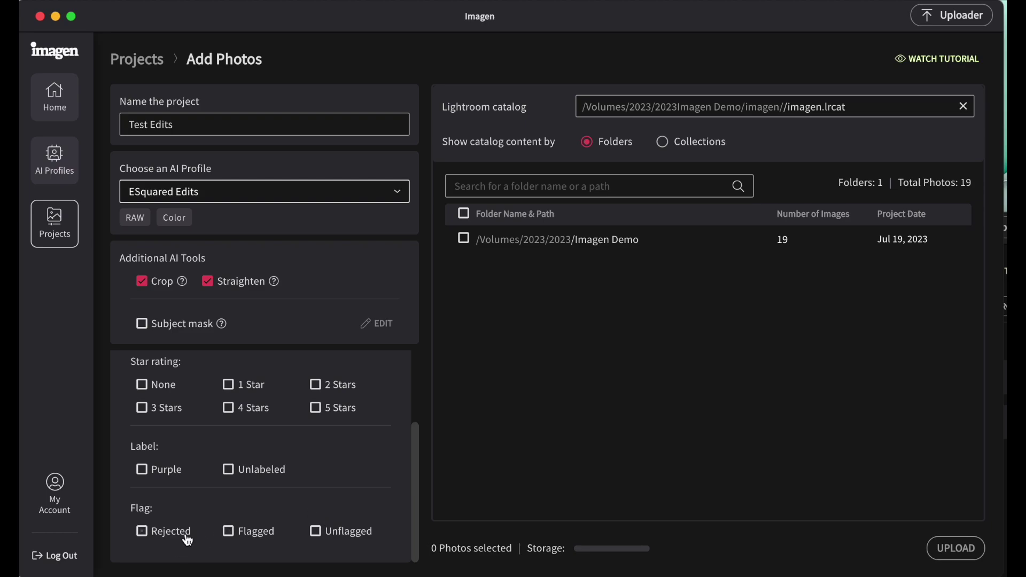
scroll(339, 532, "up", 5)
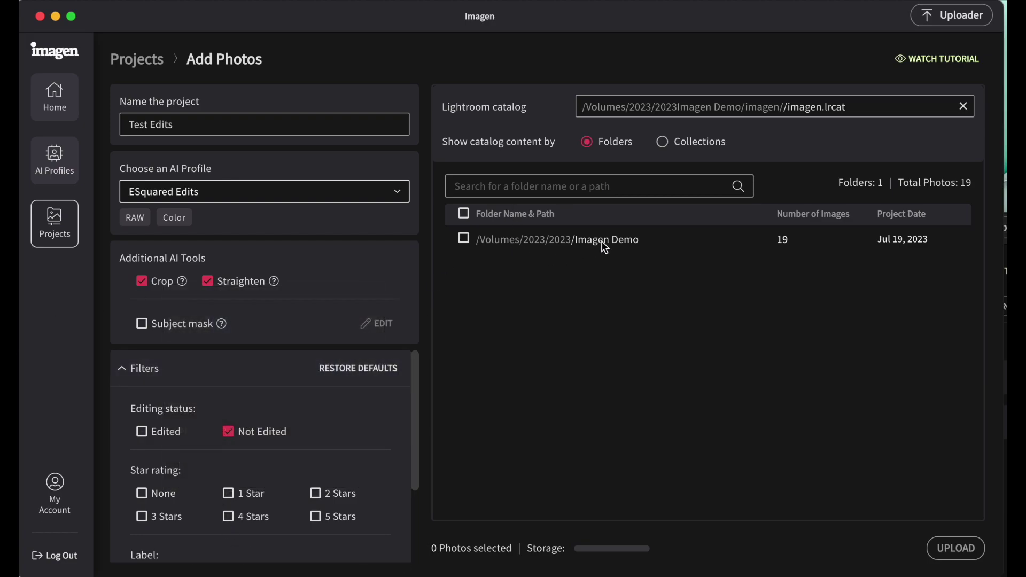
left_click(466, 245)
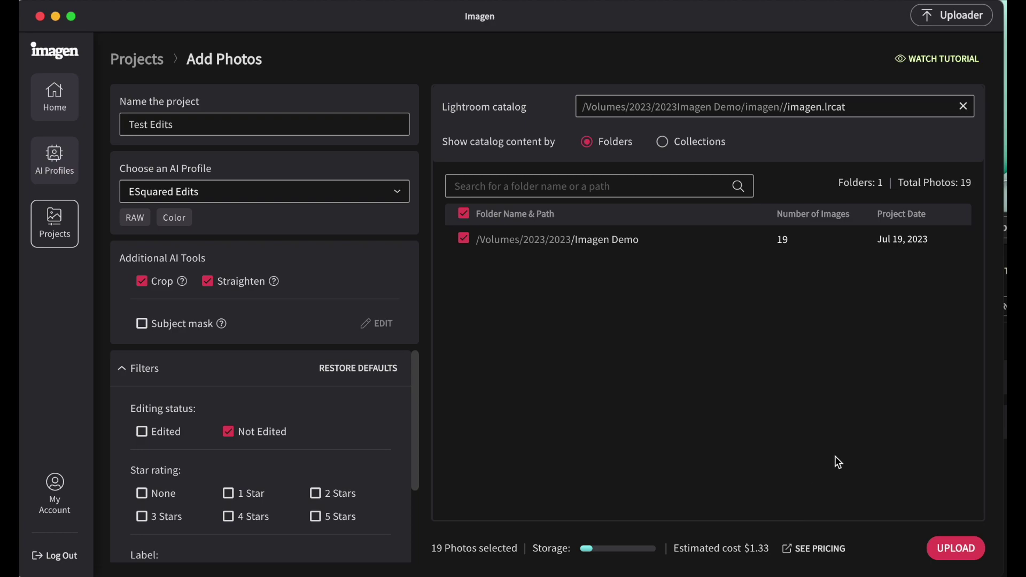
left_click(950, 550)
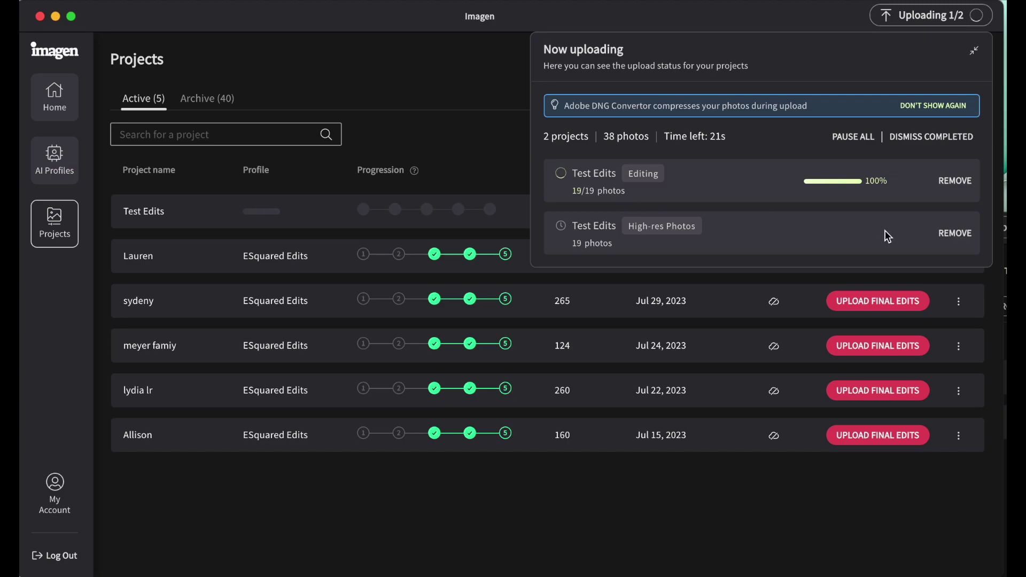
- Collapse the Now uploading panel while the Test Edits upload finishes
left_click(971, 52)
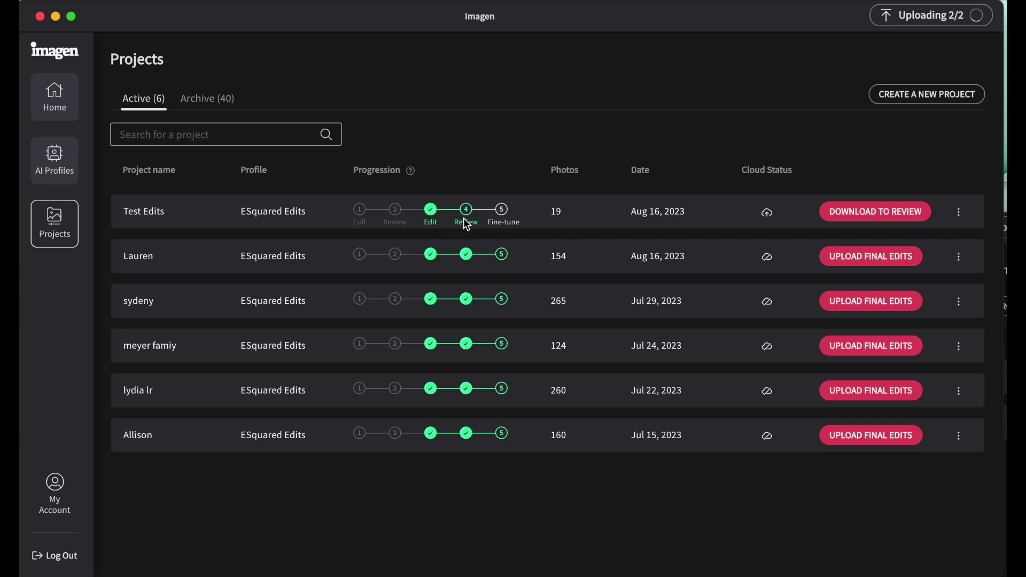
- Download all 19 Test Edits edits into the catalog, accept the overwrite note, and launch imagen.lrcat
left_click(870, 219)
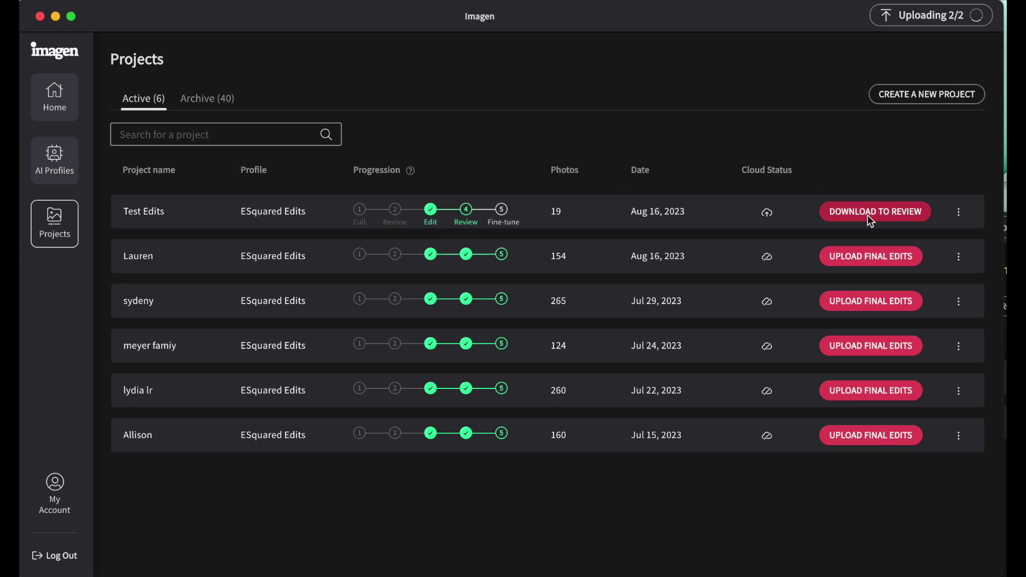
left_click(688, 399)
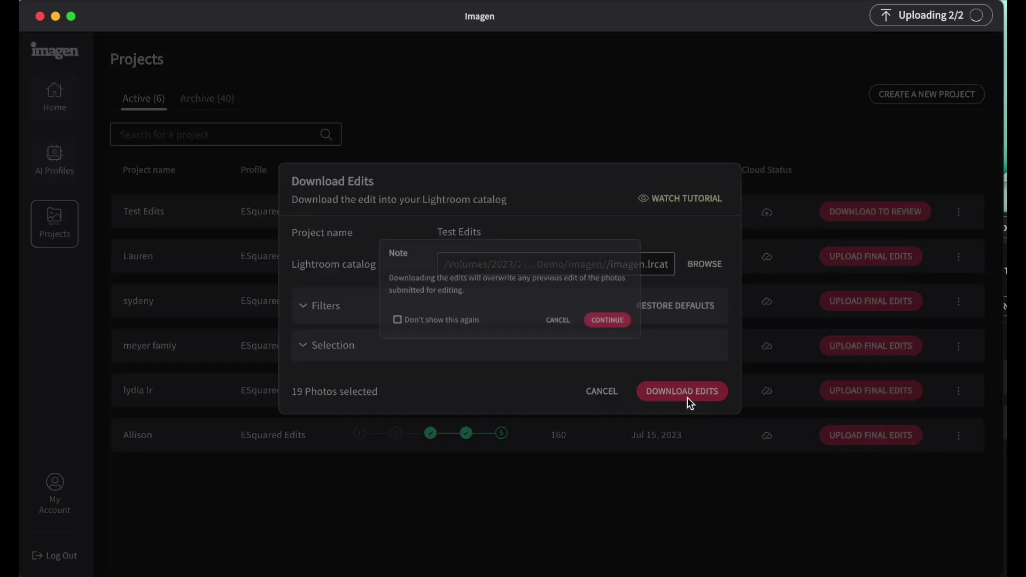
left_click(654, 333)
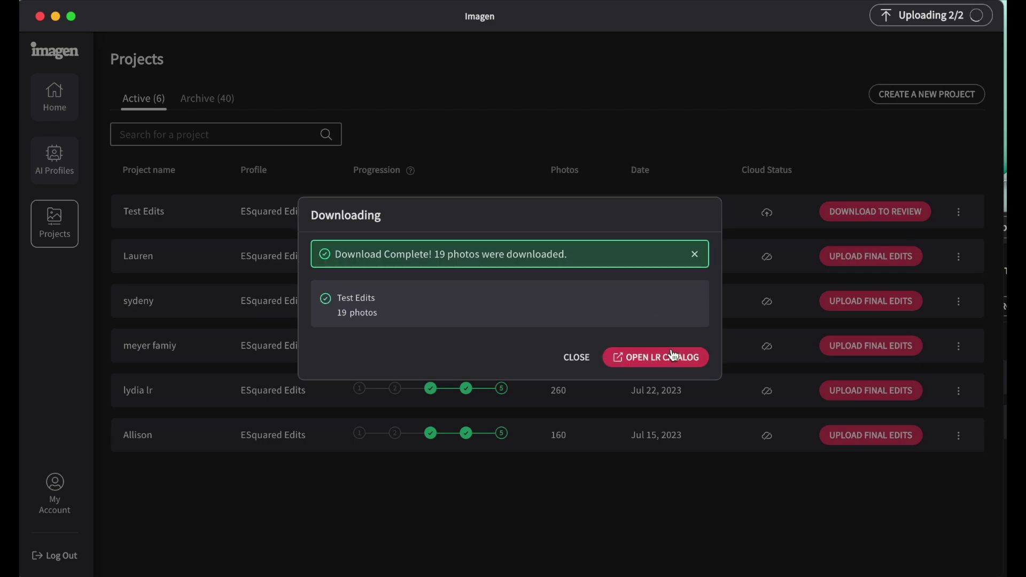
left_click(668, 363)
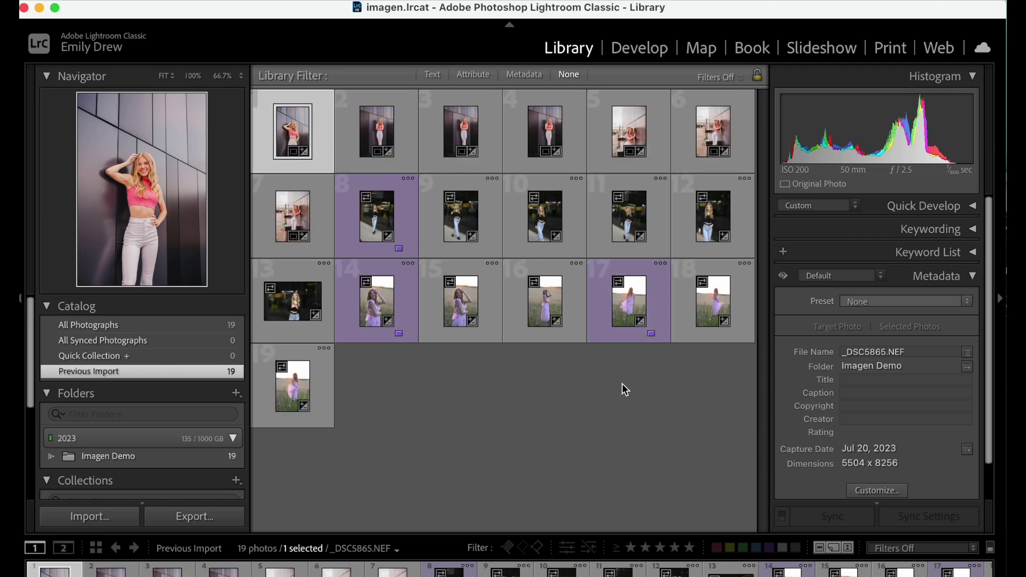
- In Develop, compare each AI edit with its Before view while advancing through the photos to _DSC5875.NEF
left_click(640, 53)
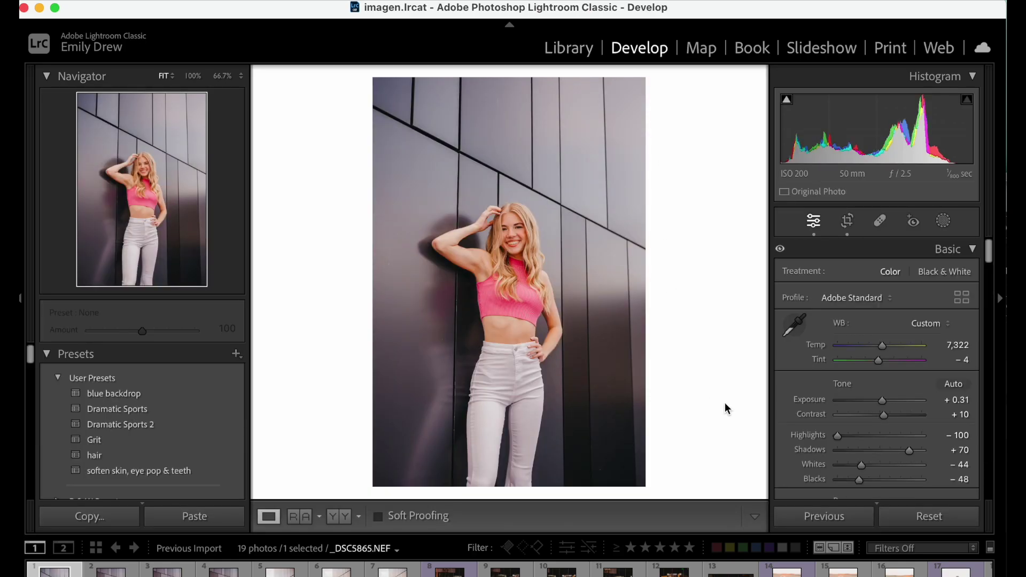
key("backslash")
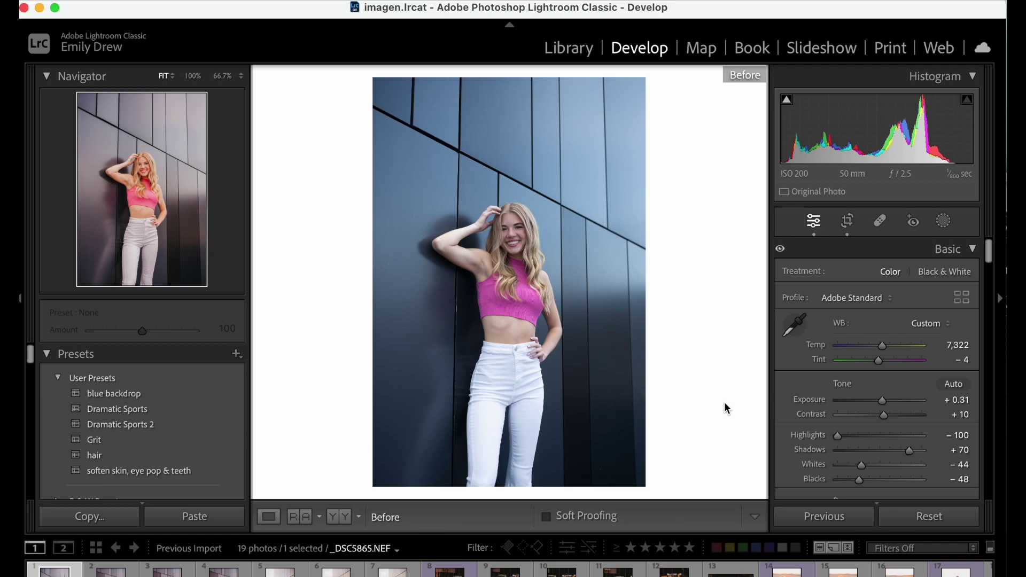
key("backslash")
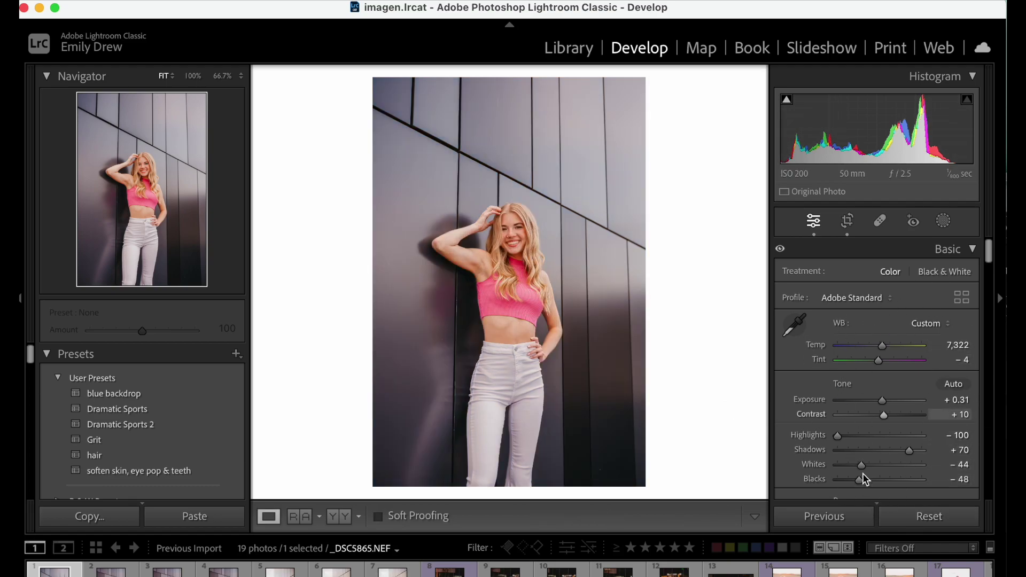
key("Right")
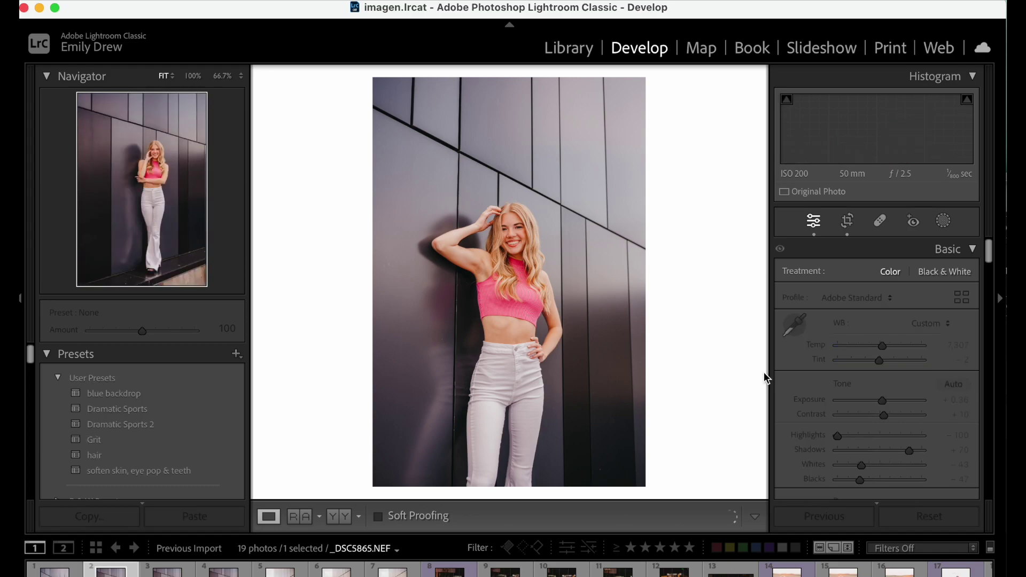
key("backslash")
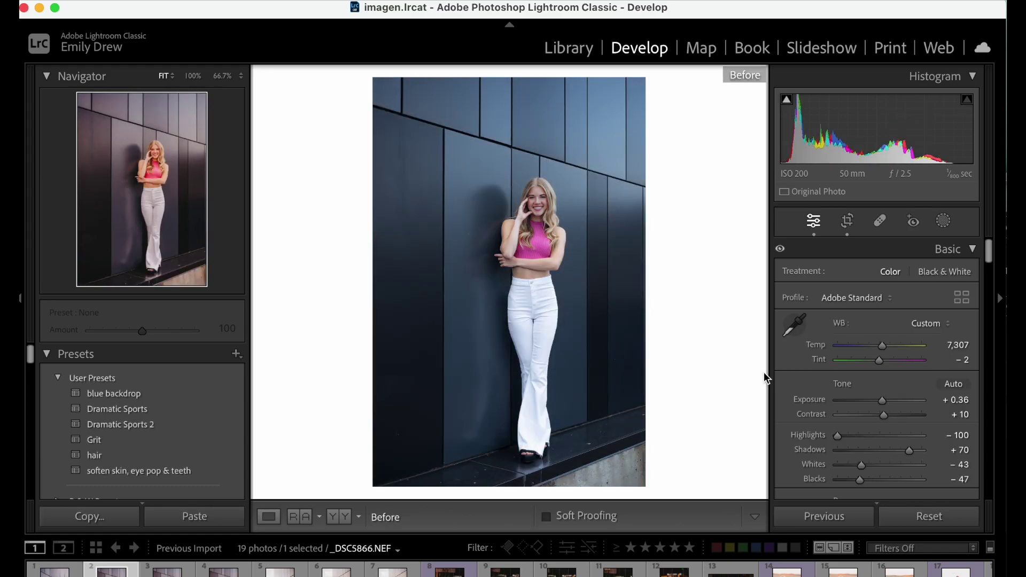
key("backslash")
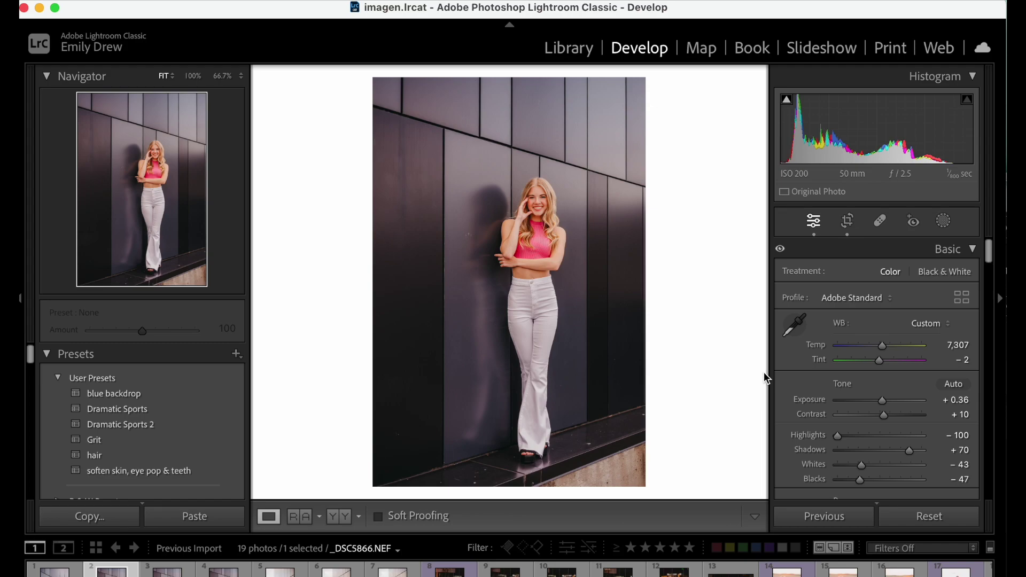
key("Right")
key("Right")
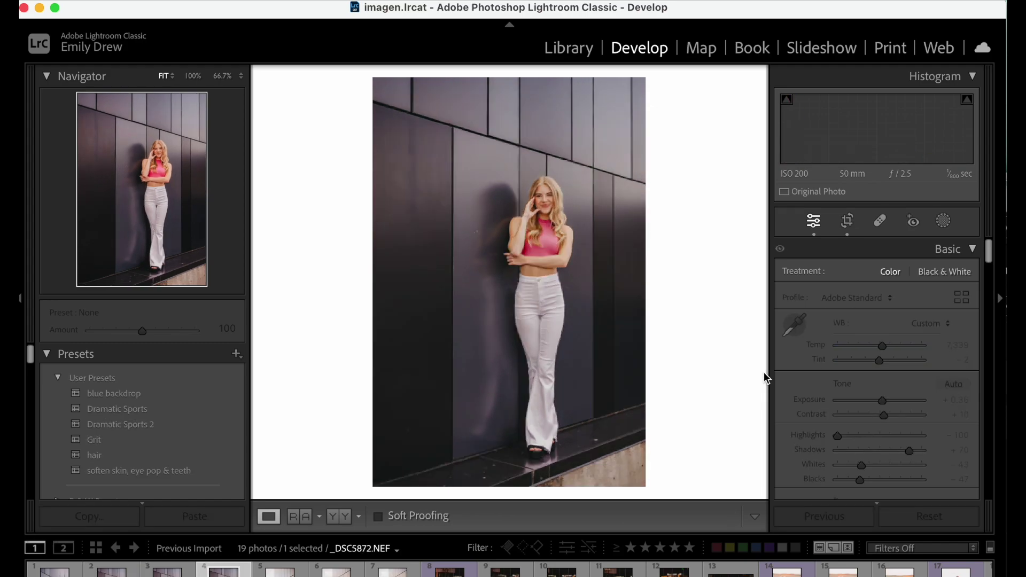
key("Right")
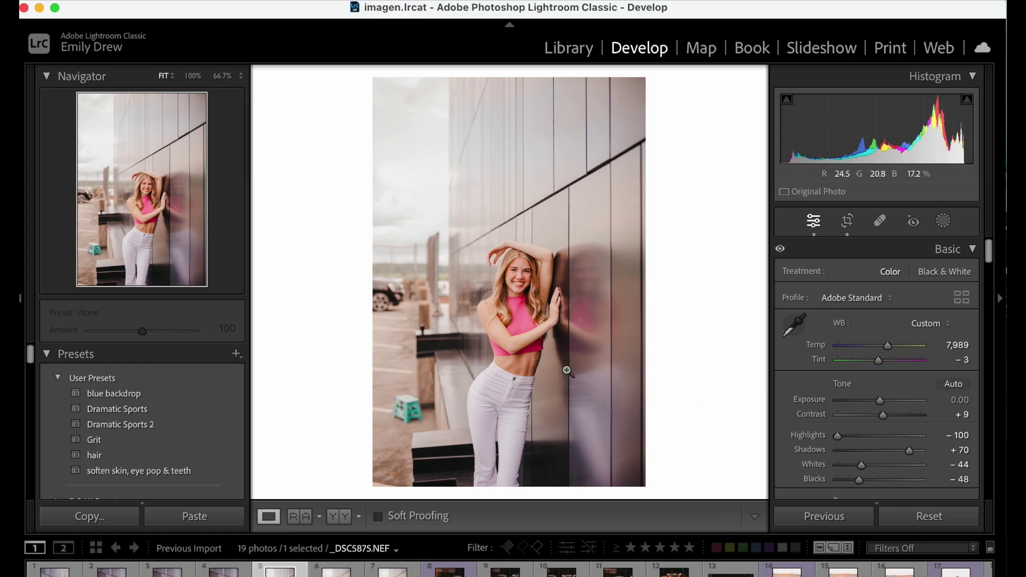
- Crop _DSC5875.NEF tighter around the woman, head to thighs, then compare it with the original
key("r")
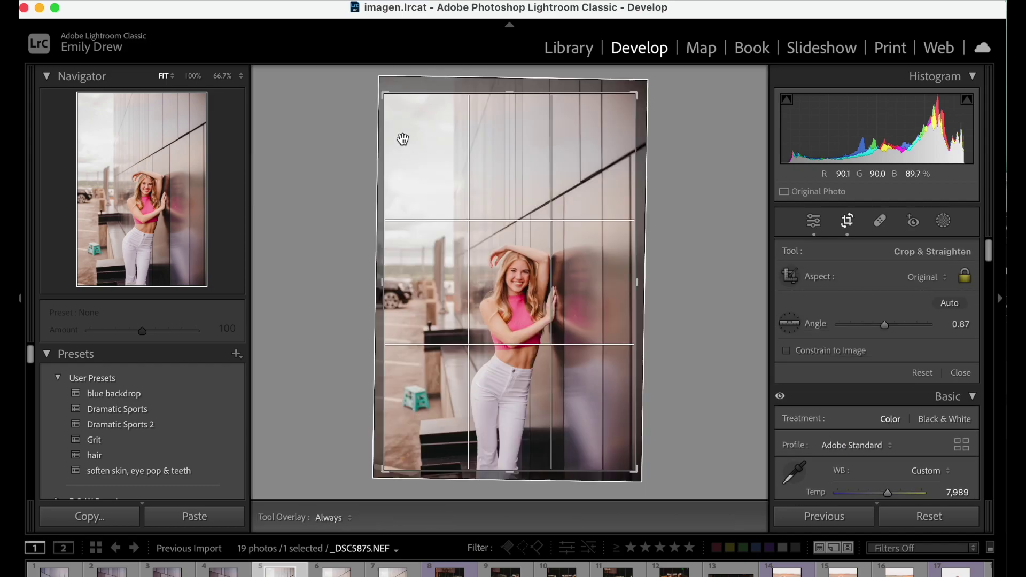
left_click_drag(382, 96, 412, 137)
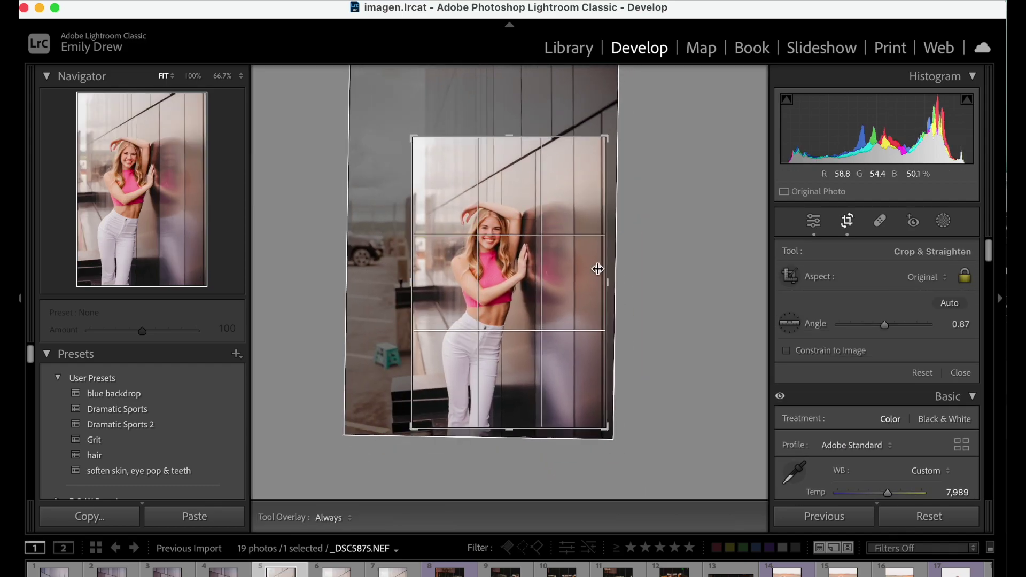
left_click_drag(607, 280, 583, 283)
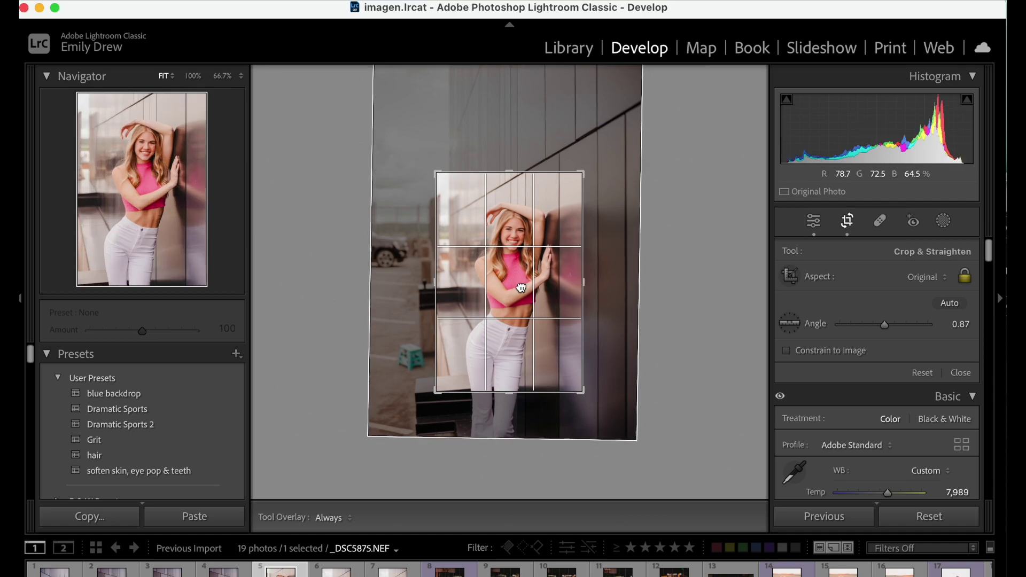
key("r")
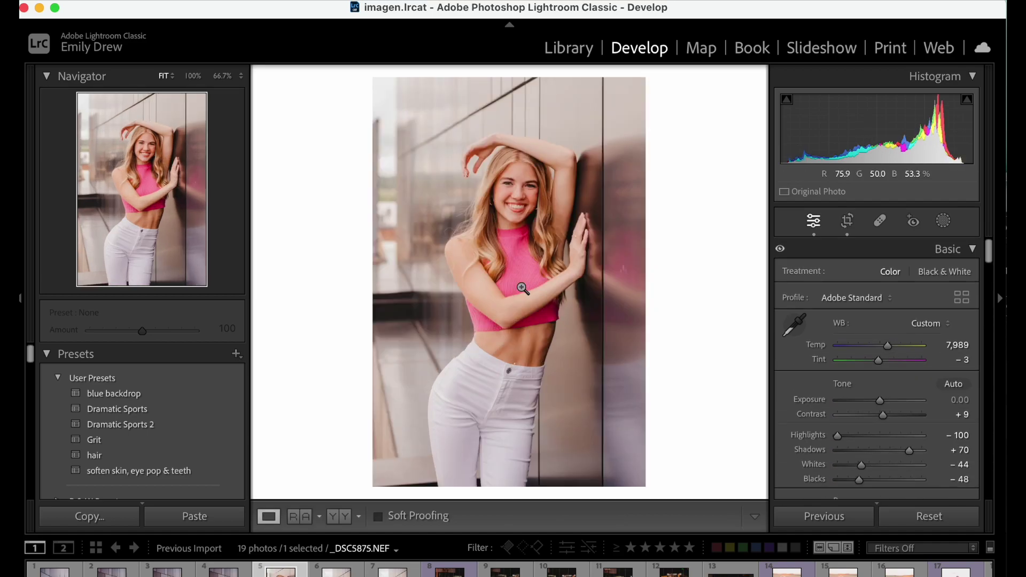
key("backslash")
key("backslash")
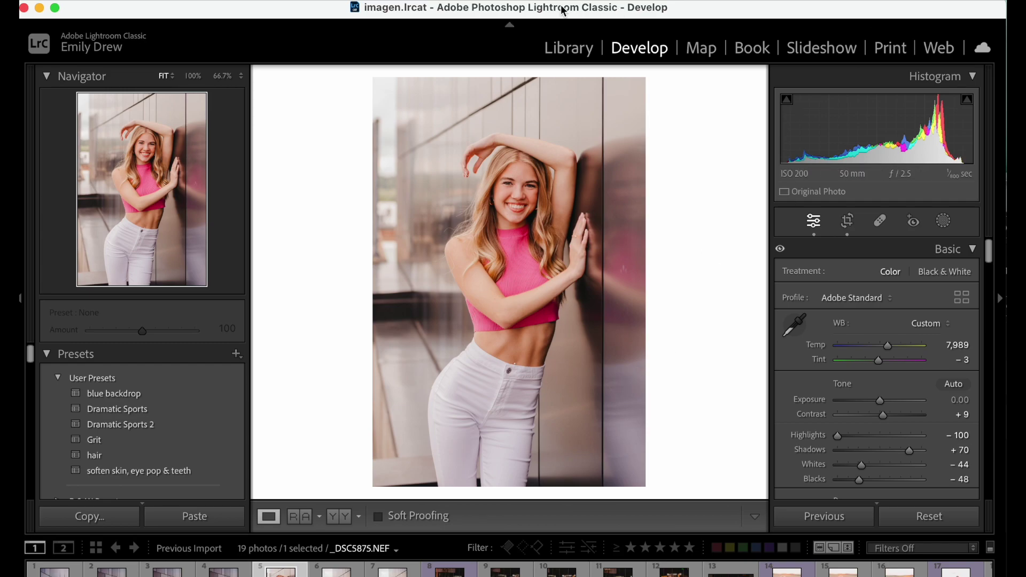
- Return to Imagen, dismiss the feedback popup, and show Test Edits' cloud photos (19 photos, 200.46 MB)
left_click(39, 8)
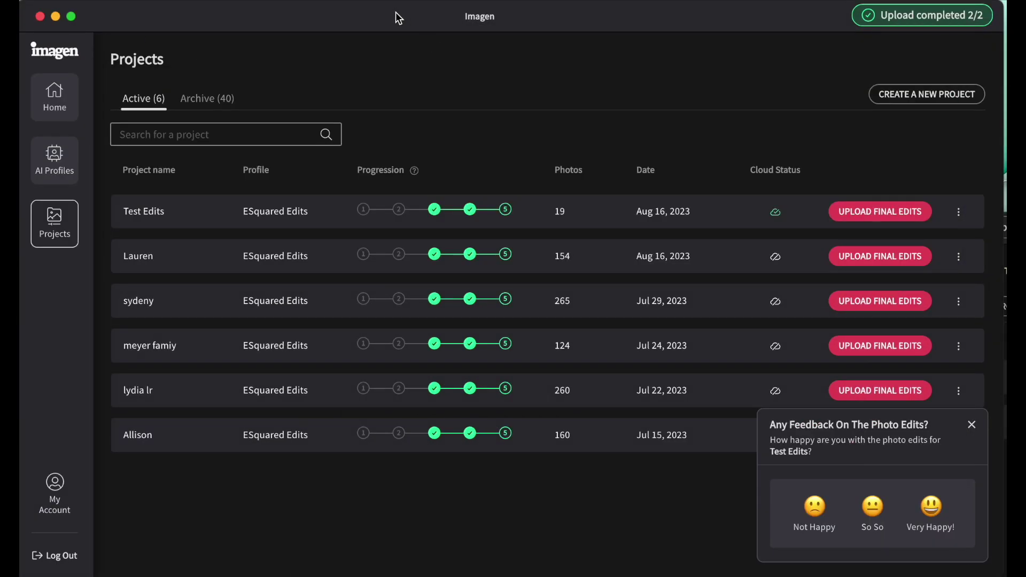
left_click(972, 425)
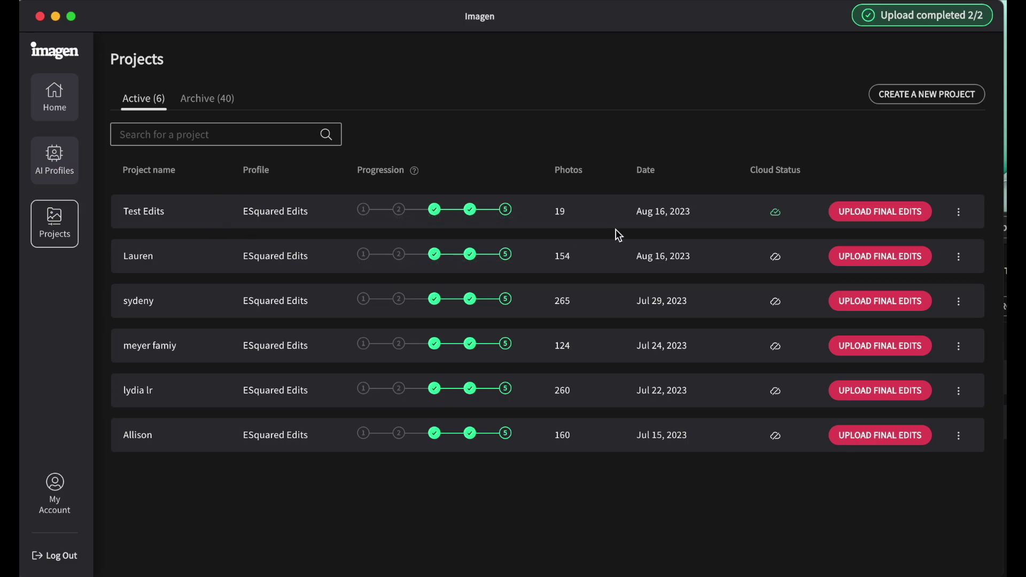
mouse_move(780, 217)
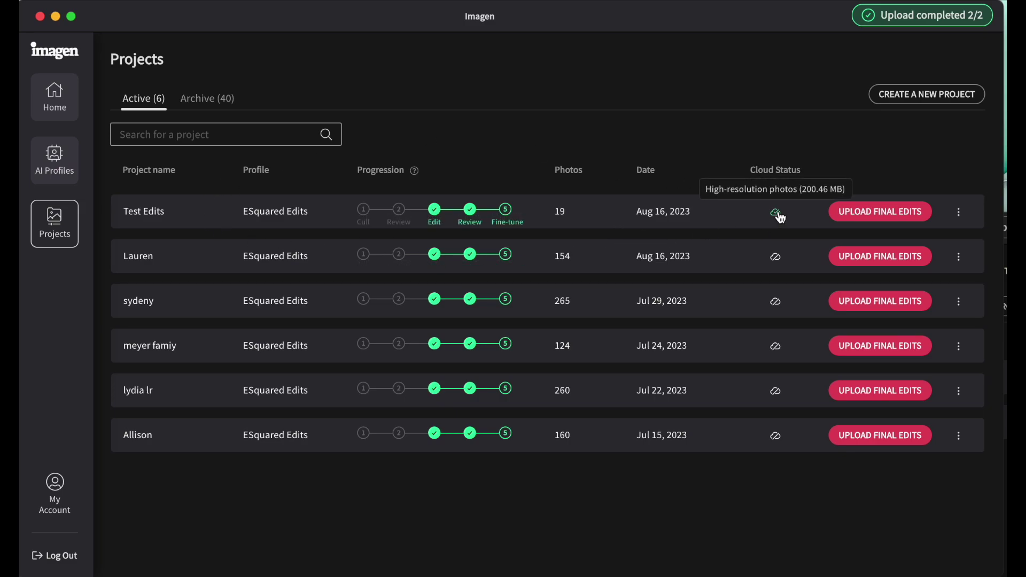
left_click(779, 215)
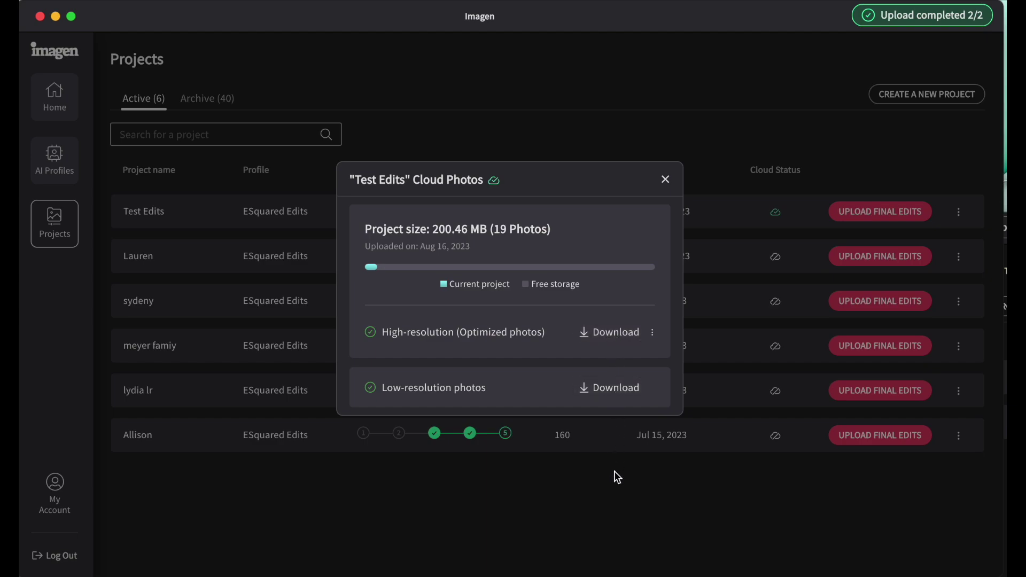
- Start downloading the 19 Test Edits cloud photos from the Cloud Photos dialog
left_click(619, 332)
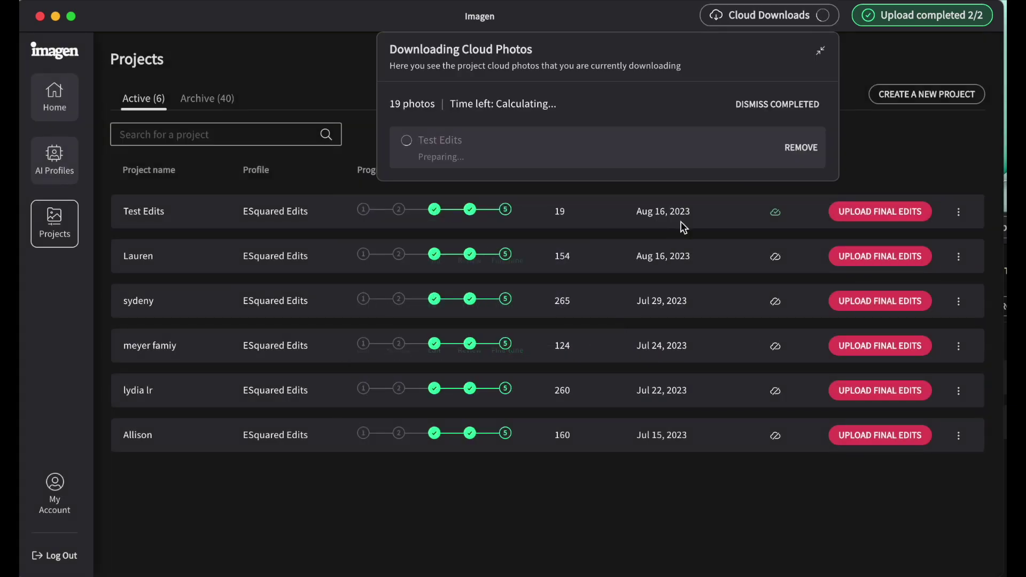